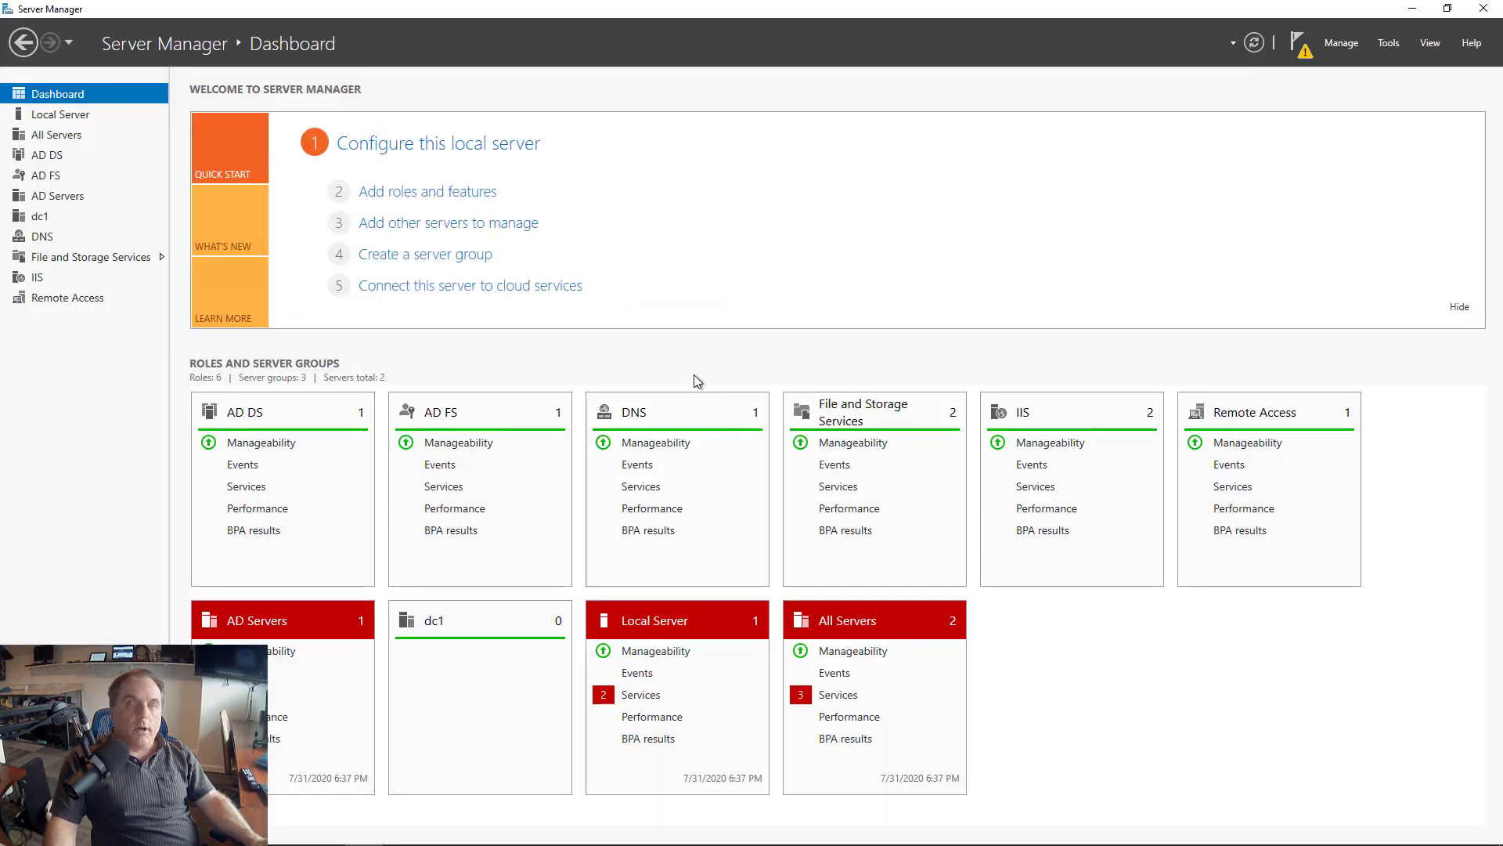
# Step: Start a role-based Add Roles and Features installation targeting FileServer1
pyautogui.click(459, 194)
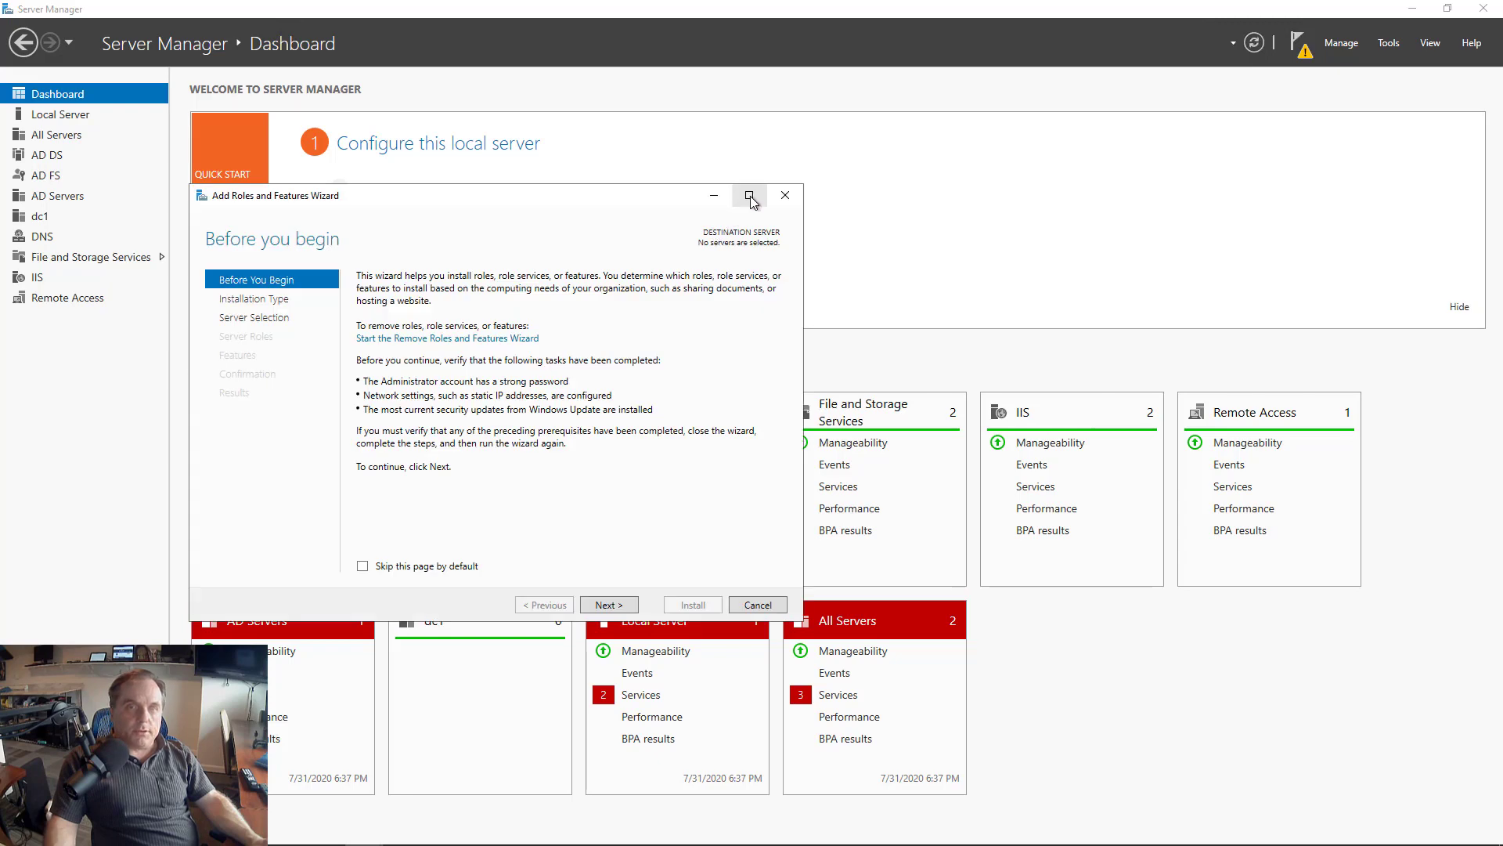
pyautogui.click(749, 196)
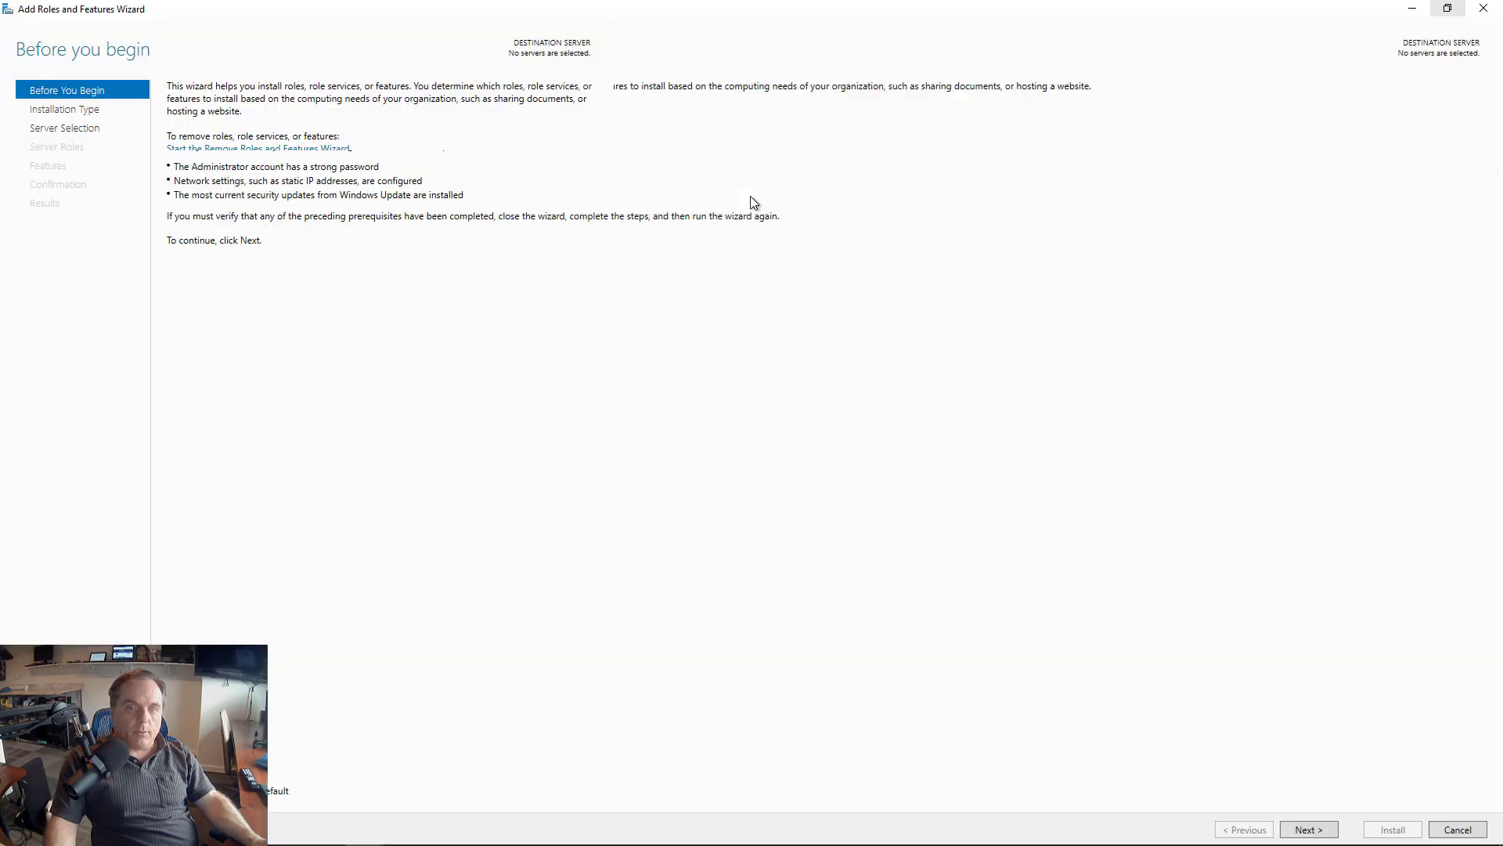
pyautogui.click(1306, 829)
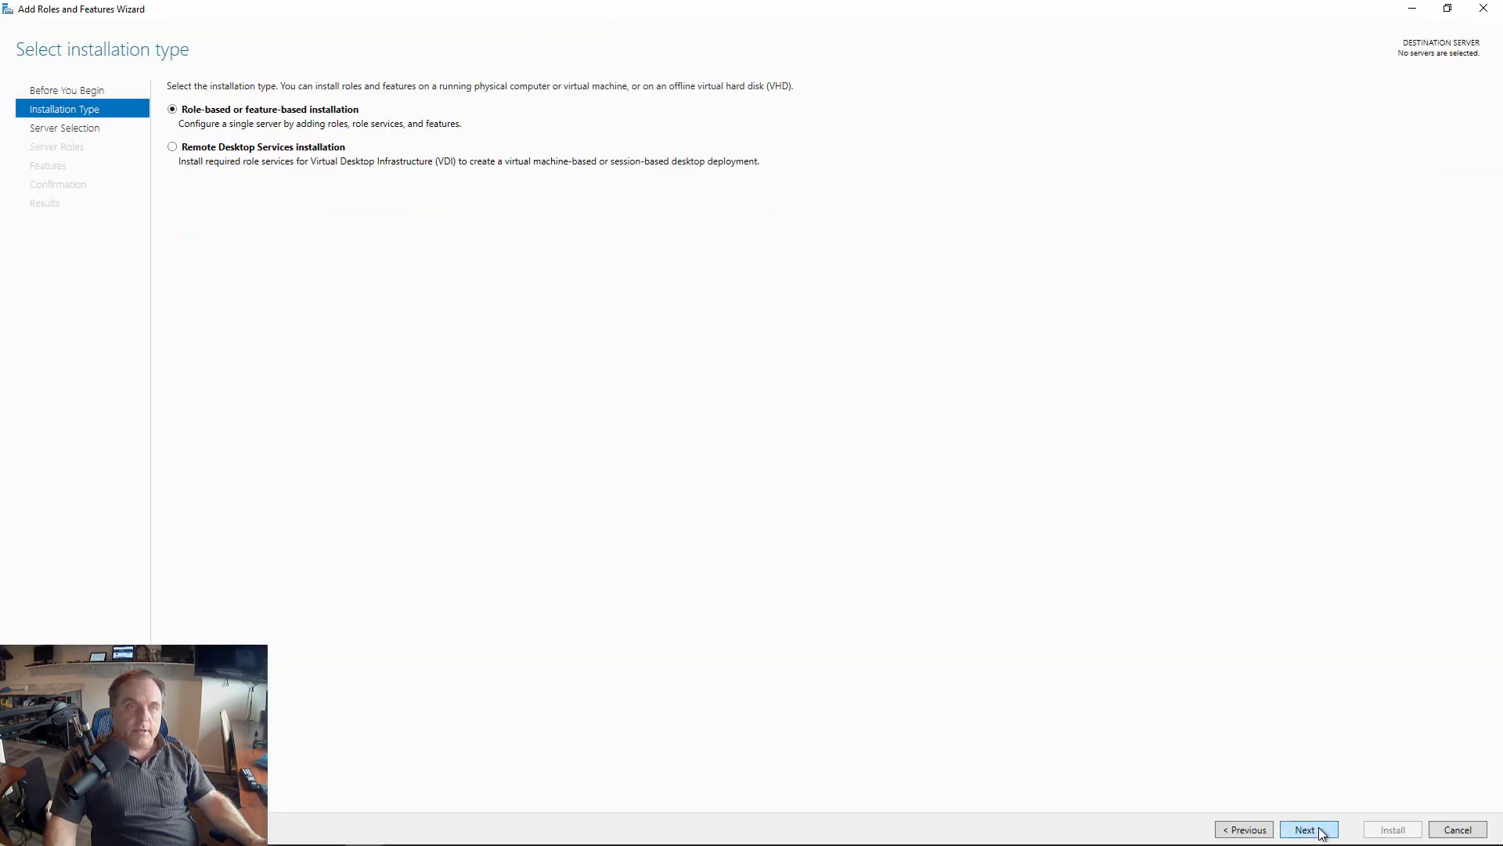
pyautogui.click(1308, 829)
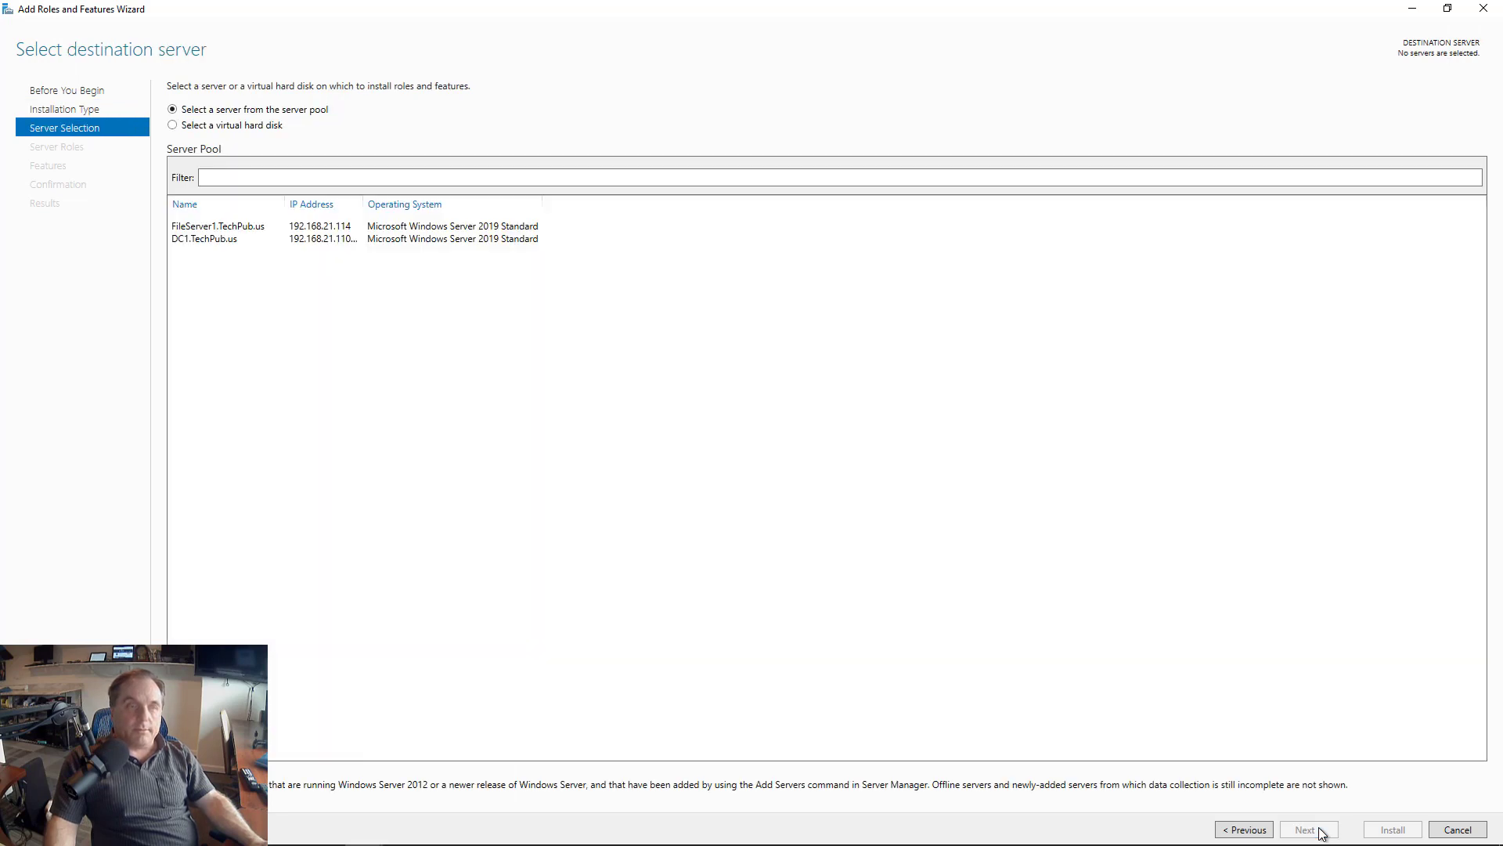
pyautogui.click(252, 229)
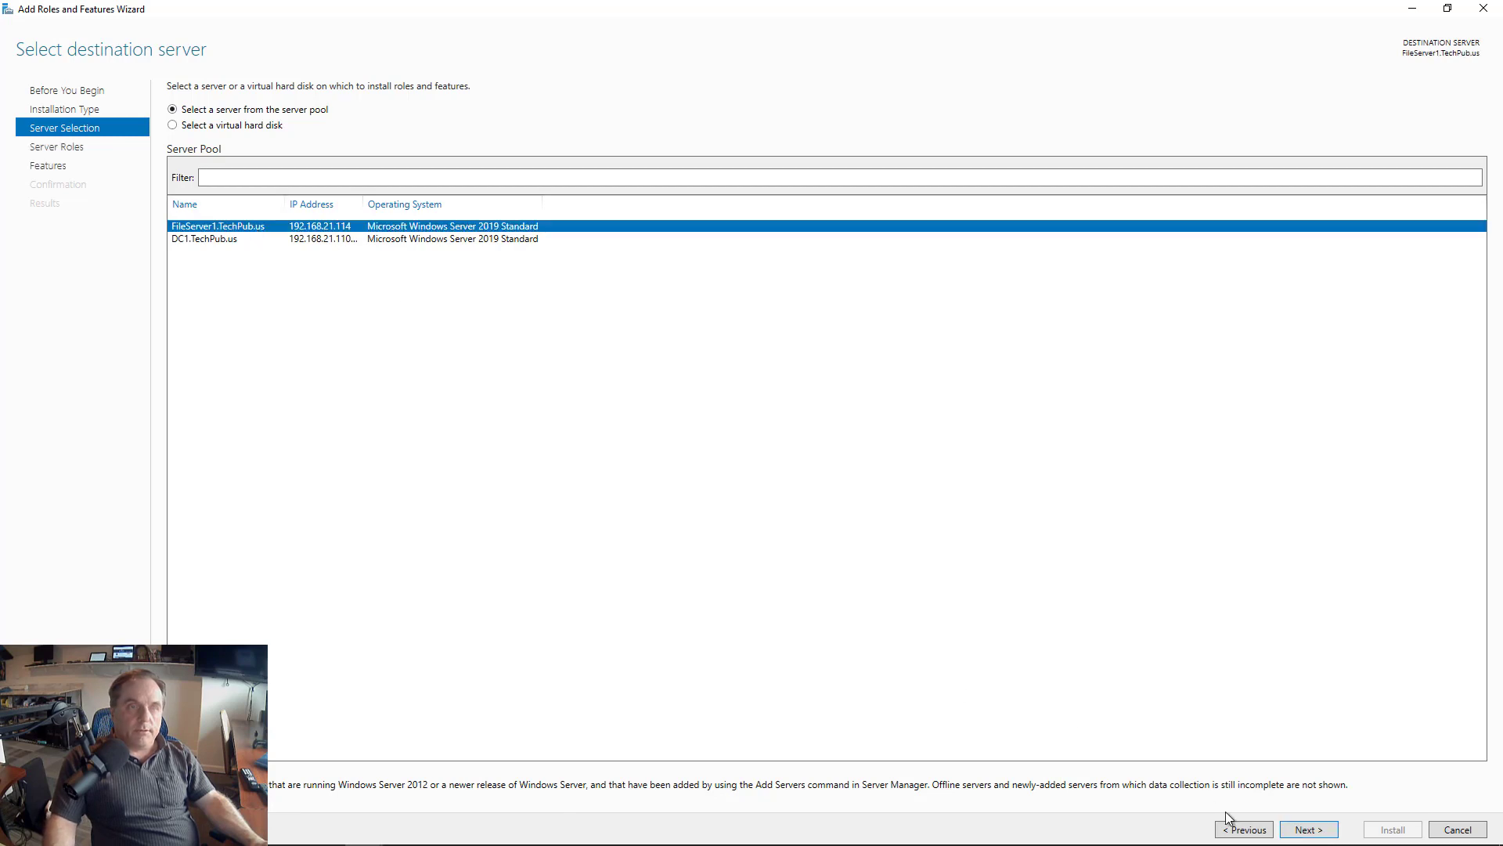
pyautogui.click(1296, 833)
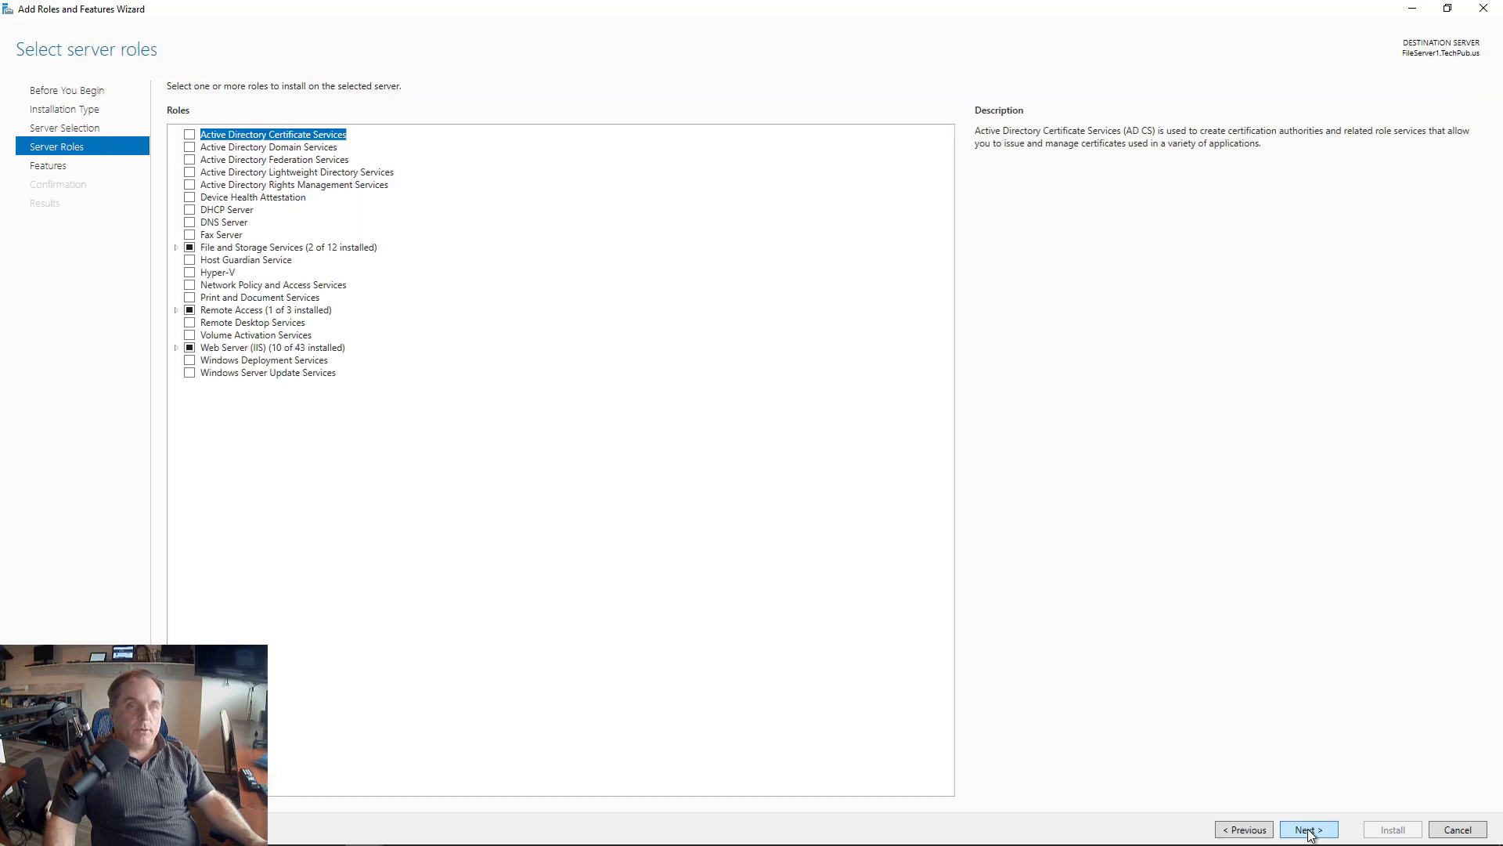
# Step: Select the Failover Clustering feature with its management tools and proceed to confirmation
pyautogui.click(1308, 831)
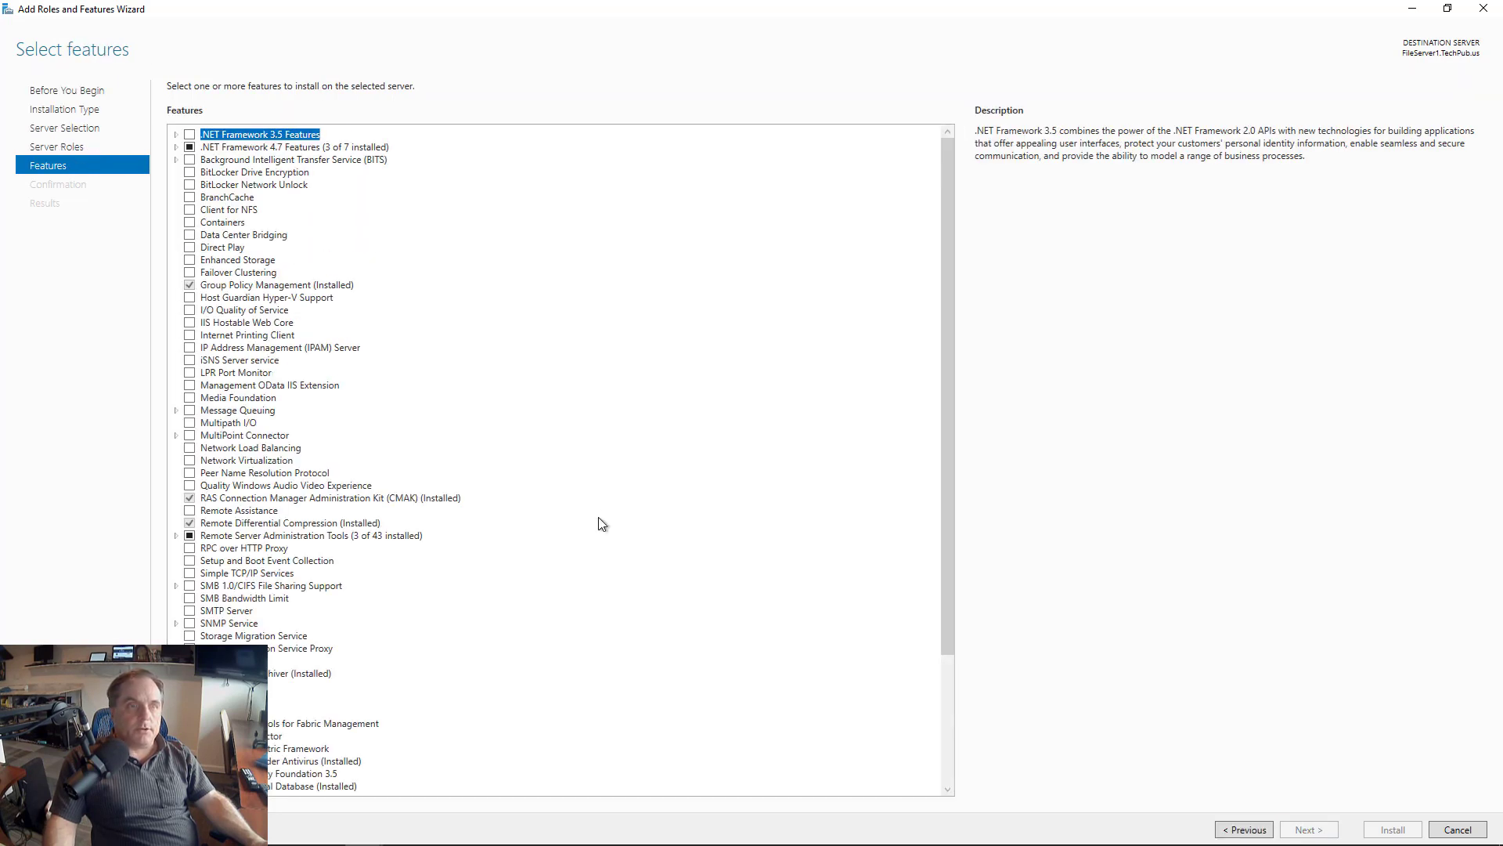
pyautogui.click(189, 273)
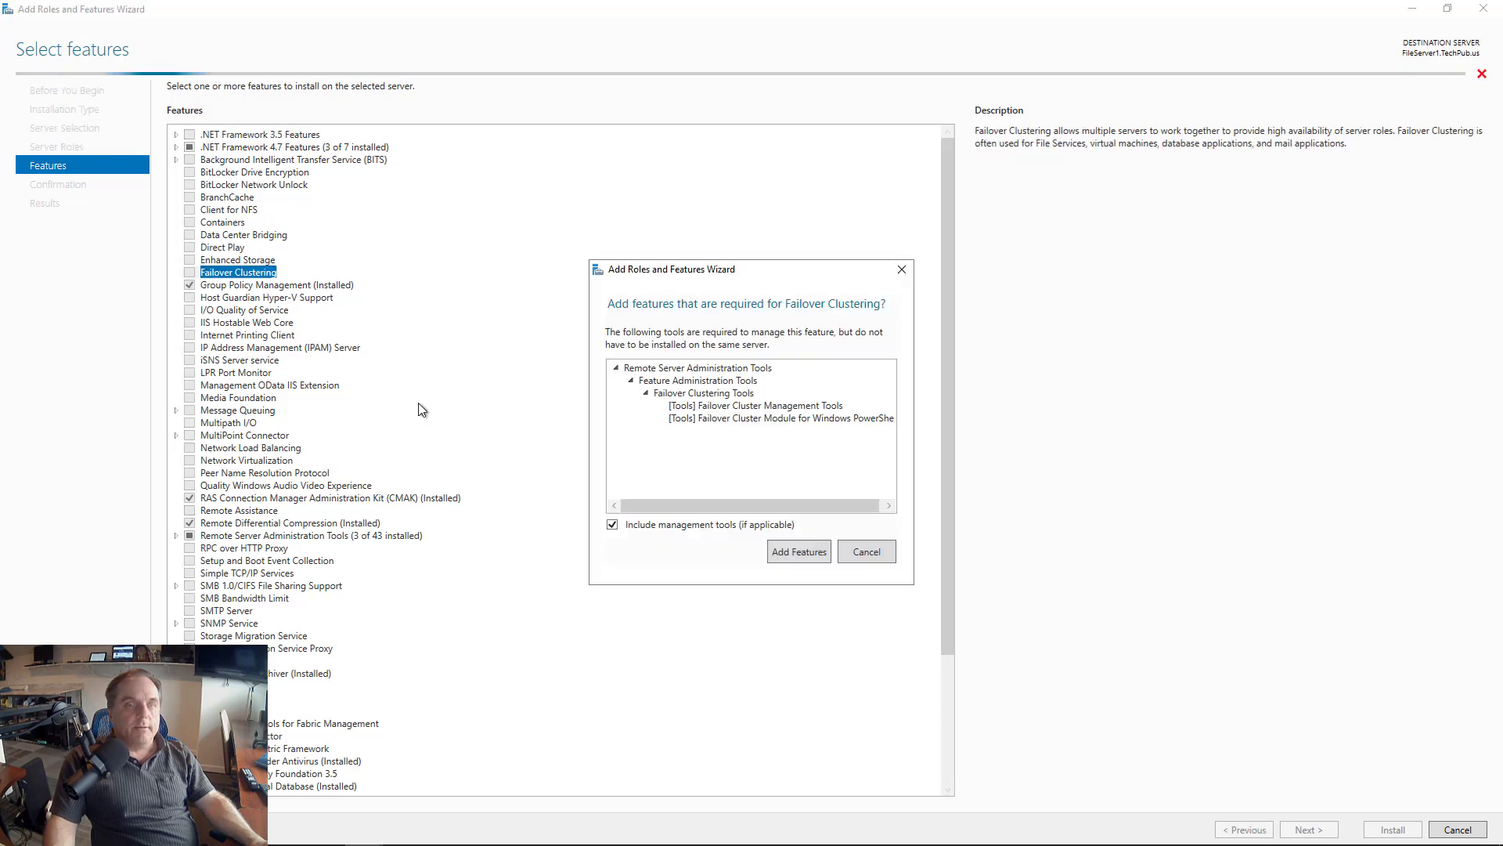
pyautogui.click(799, 553)
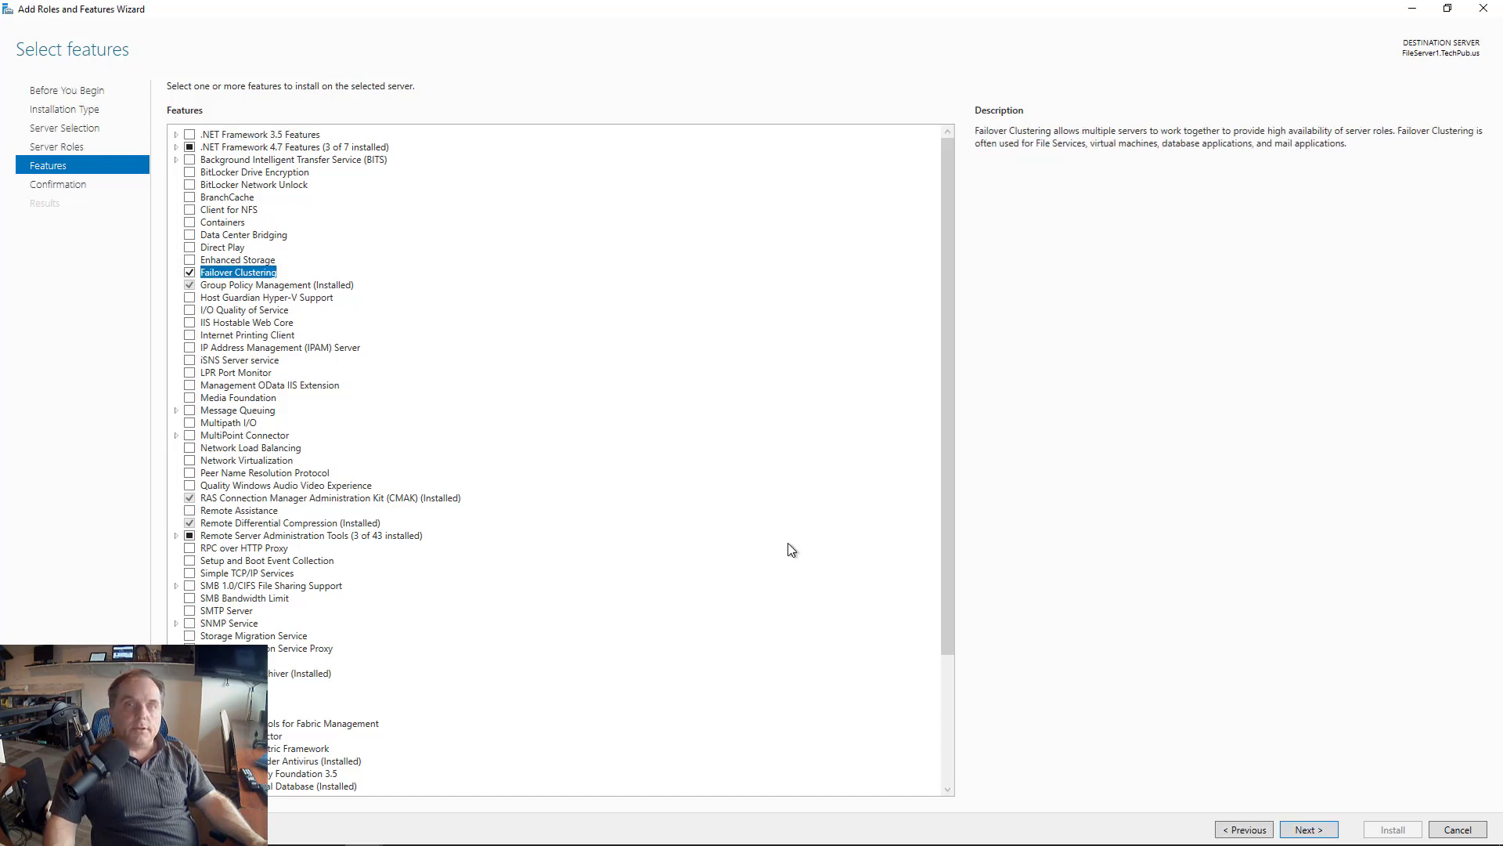
pyautogui.click(1301, 831)
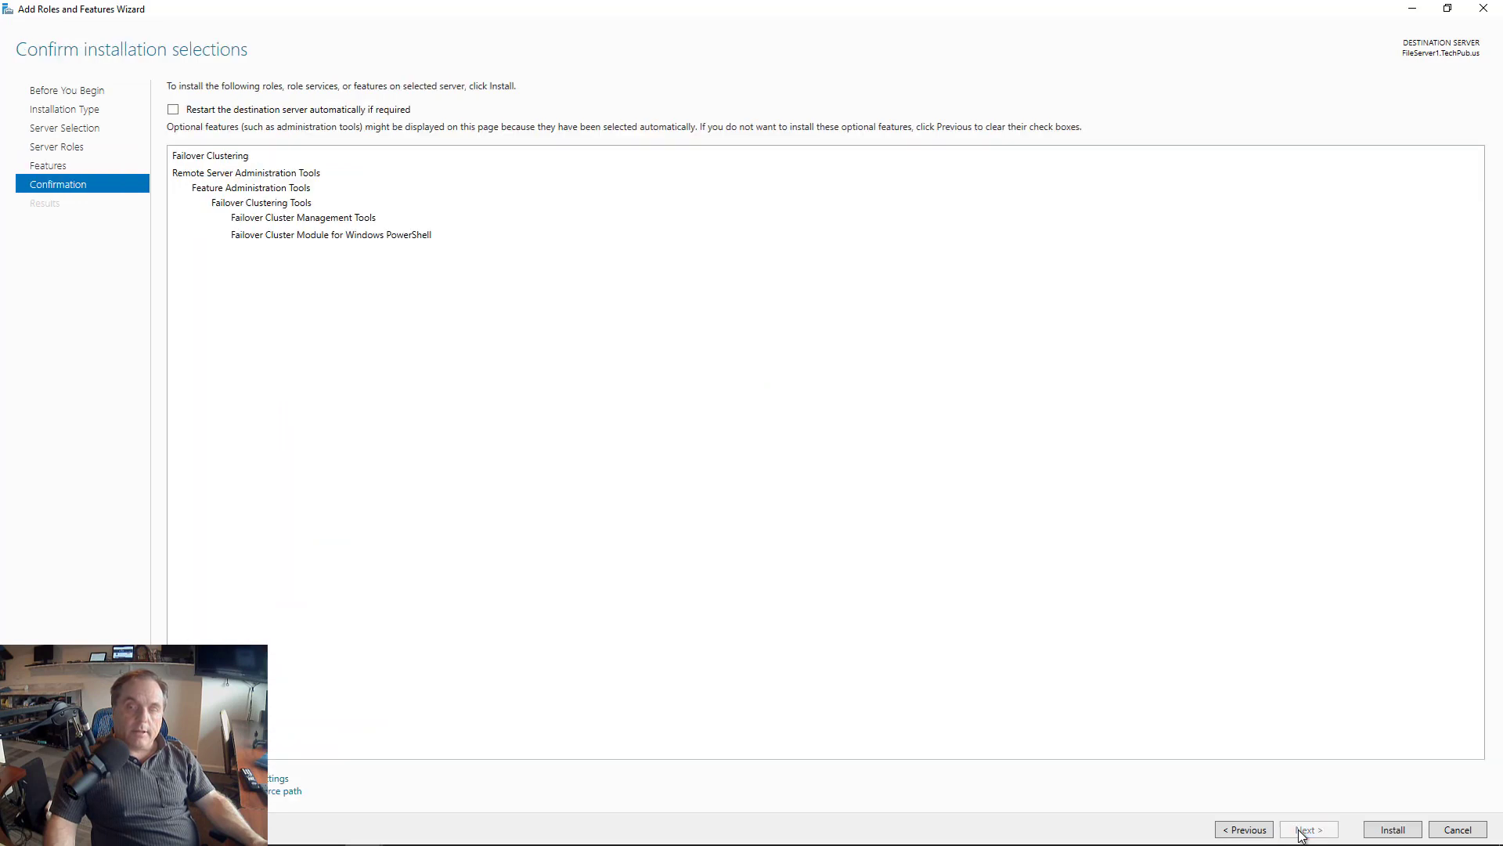
# Step: Install Failover Clustering, close the finished wizard, and bring up the Win+X menu to restart
pyautogui.click(1392, 830)
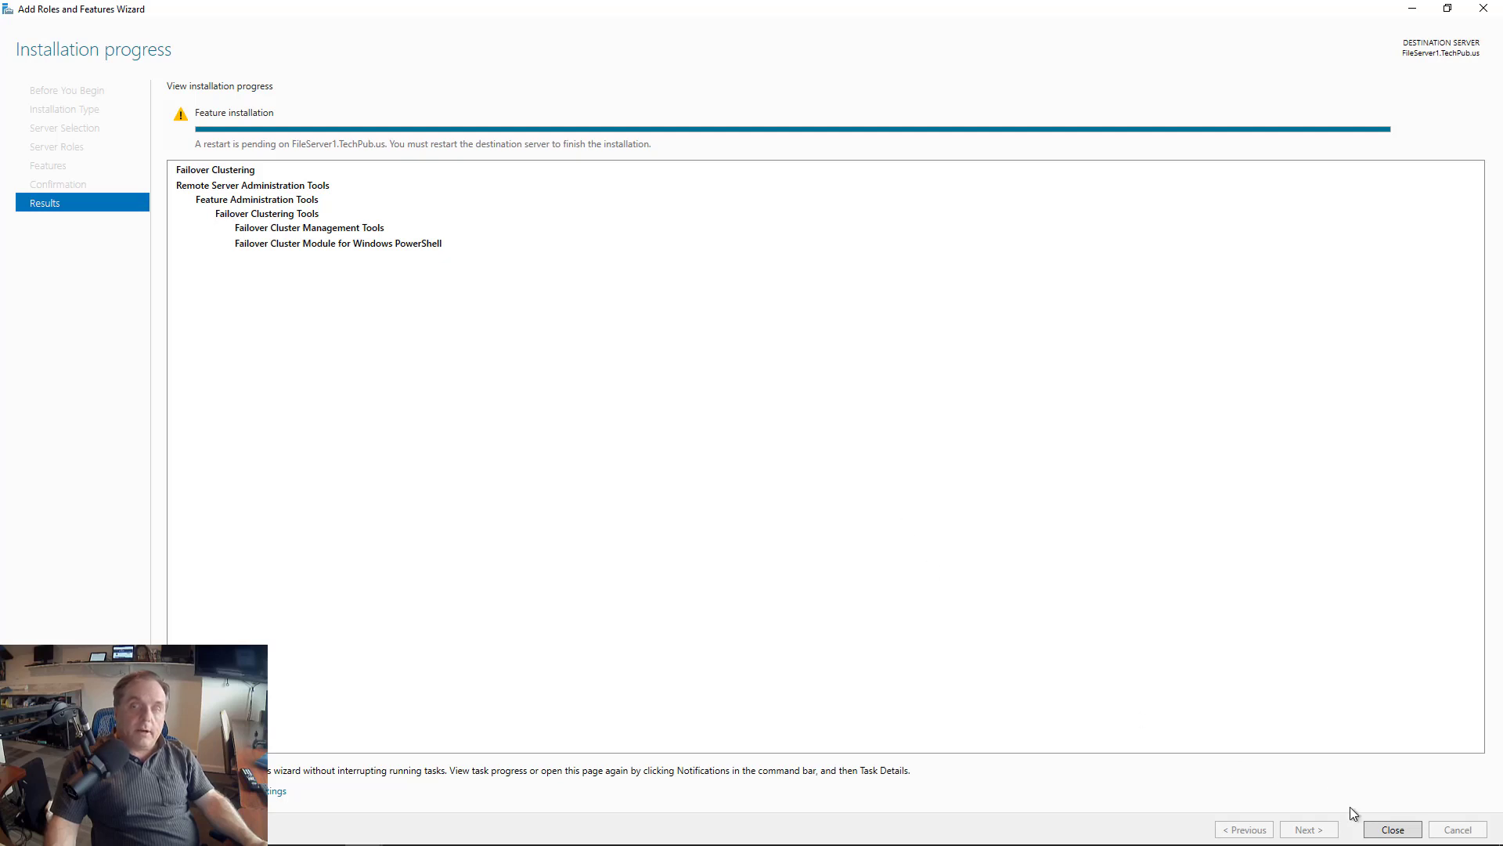
pyautogui.click(1391, 830)
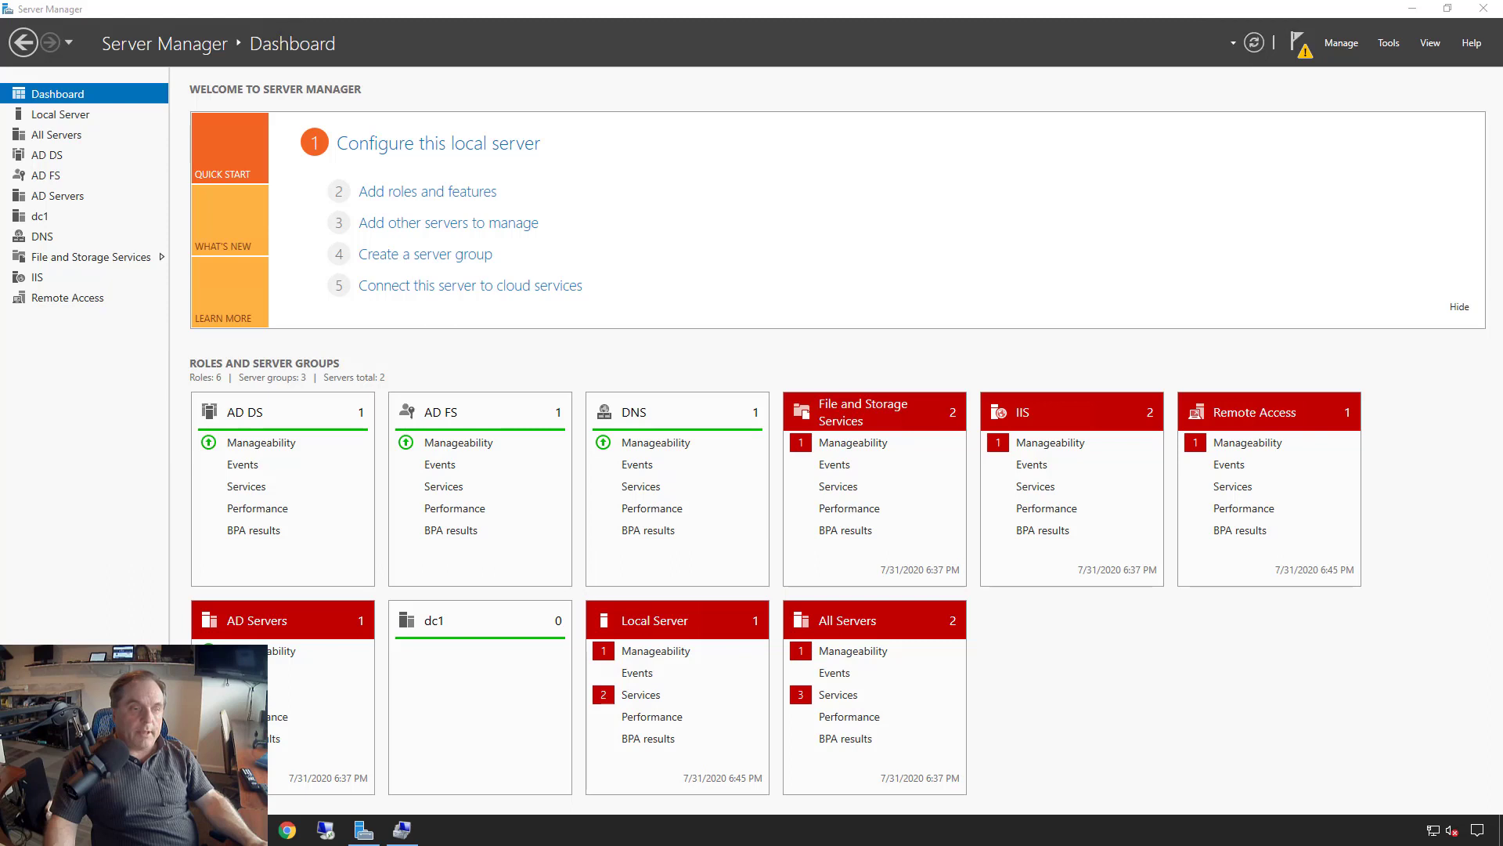
pyautogui.press('super+x')
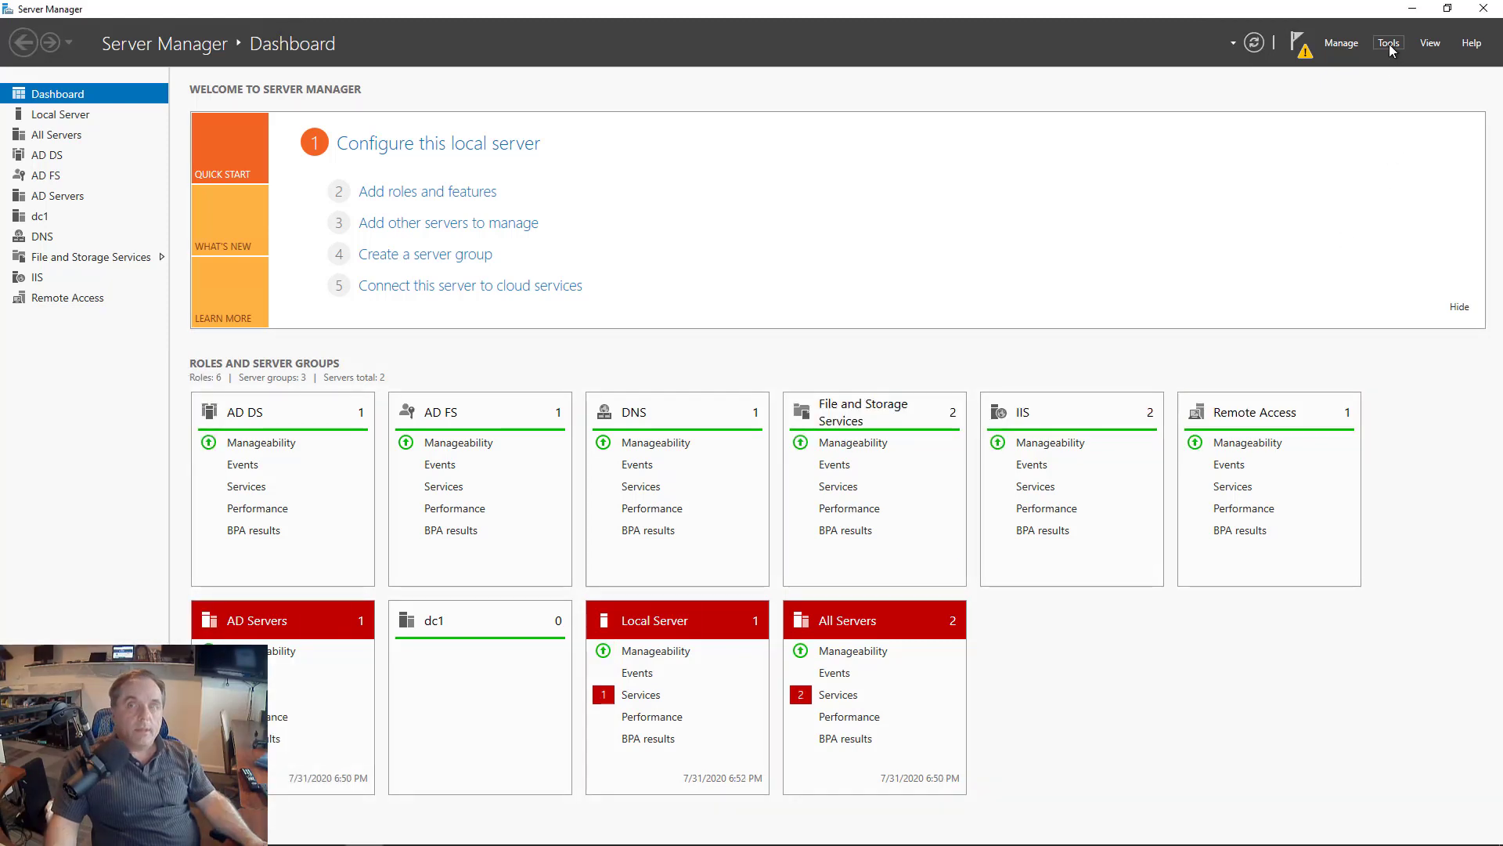
# Step: Open the local Administrators group's properties in Computer Management
pyautogui.click(1390, 44)
pyautogui.click(1298, 97)
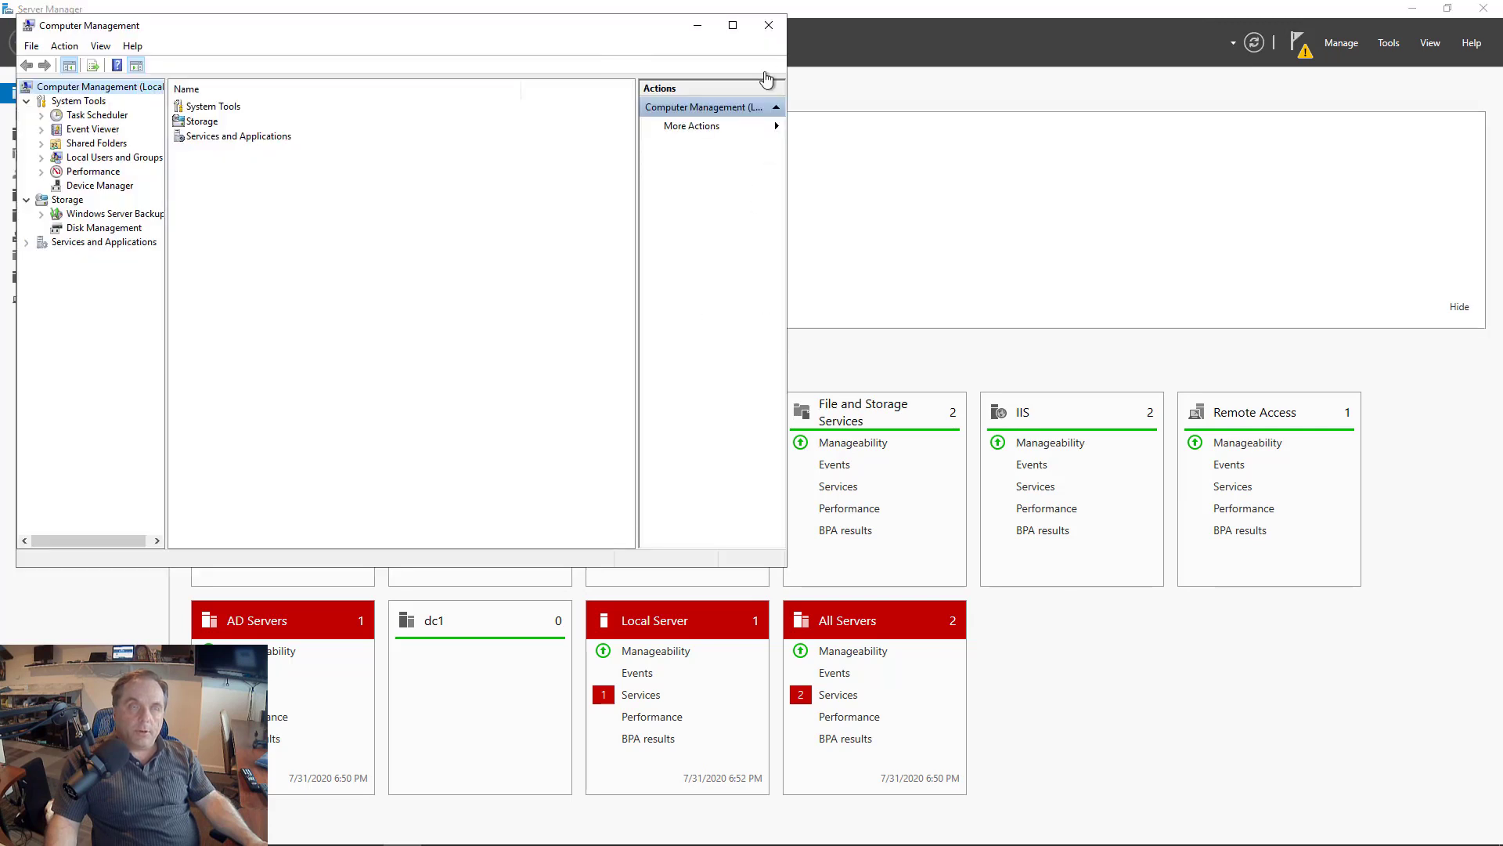
pyautogui.click(733, 25)
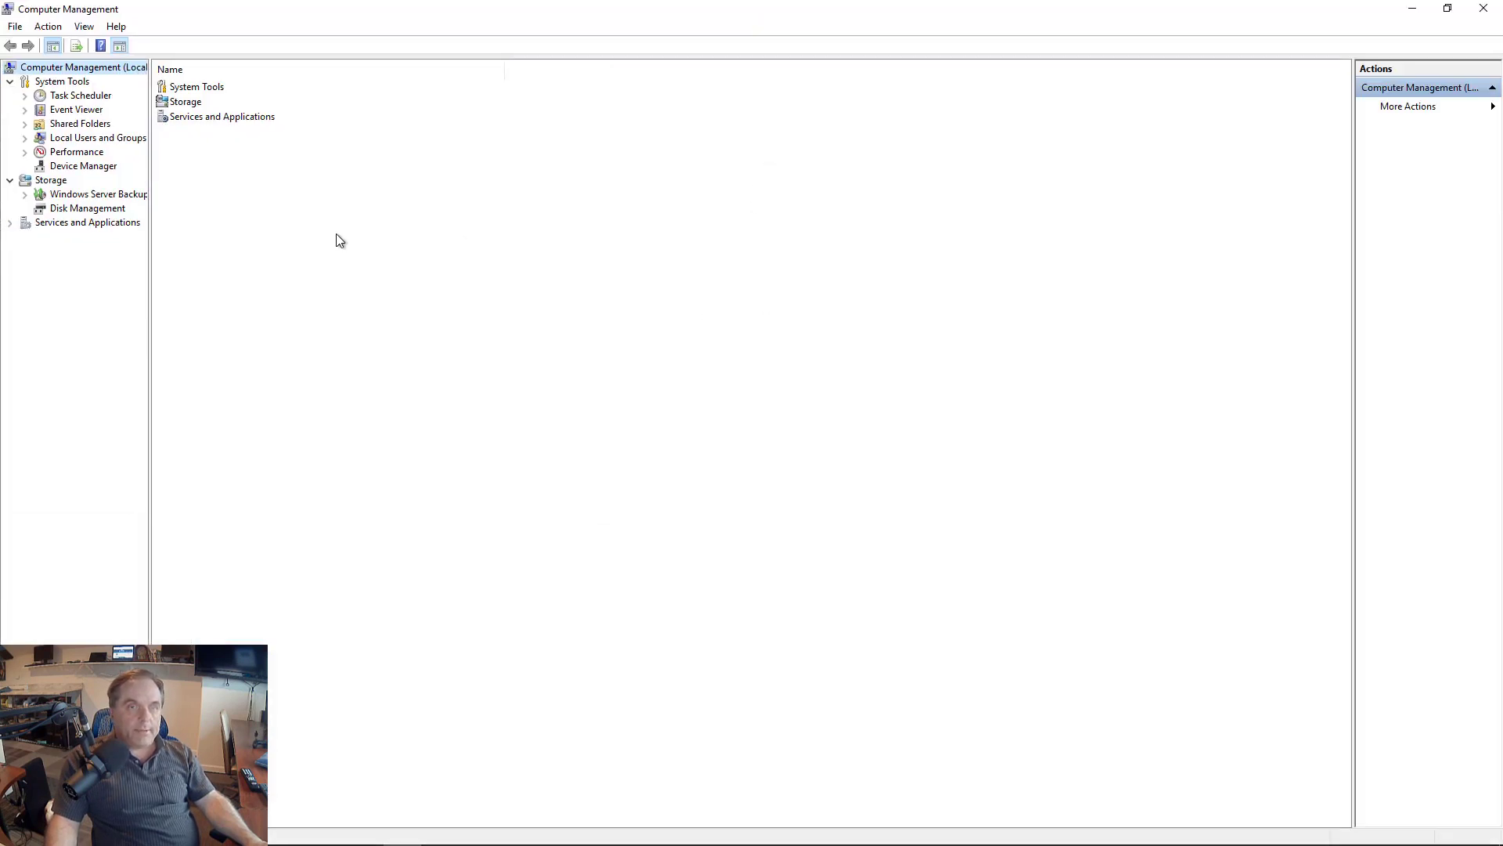
pyautogui.doubleClick(104, 140)
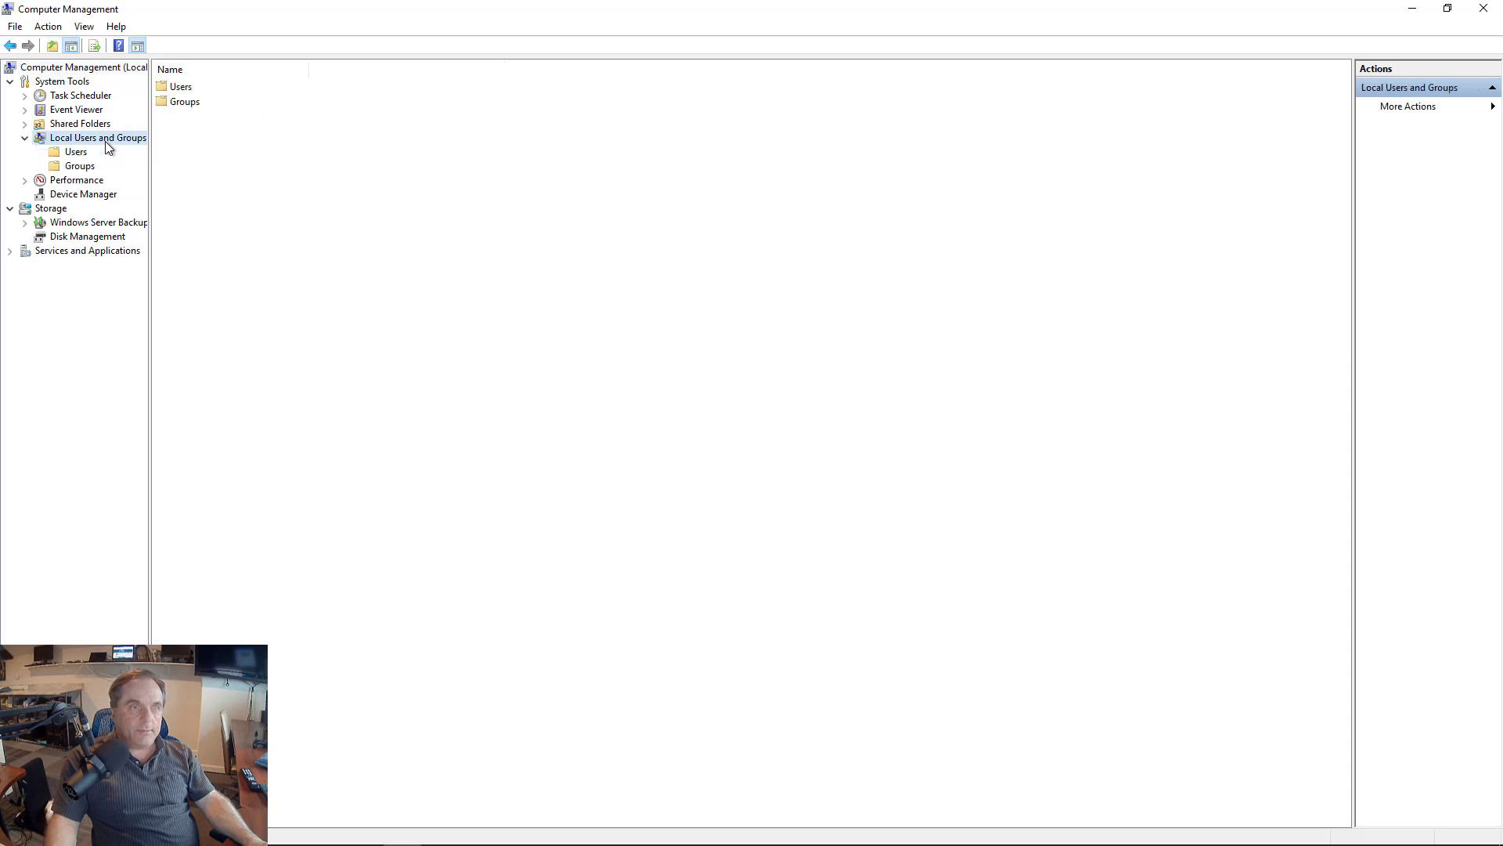
pyautogui.click(86, 172)
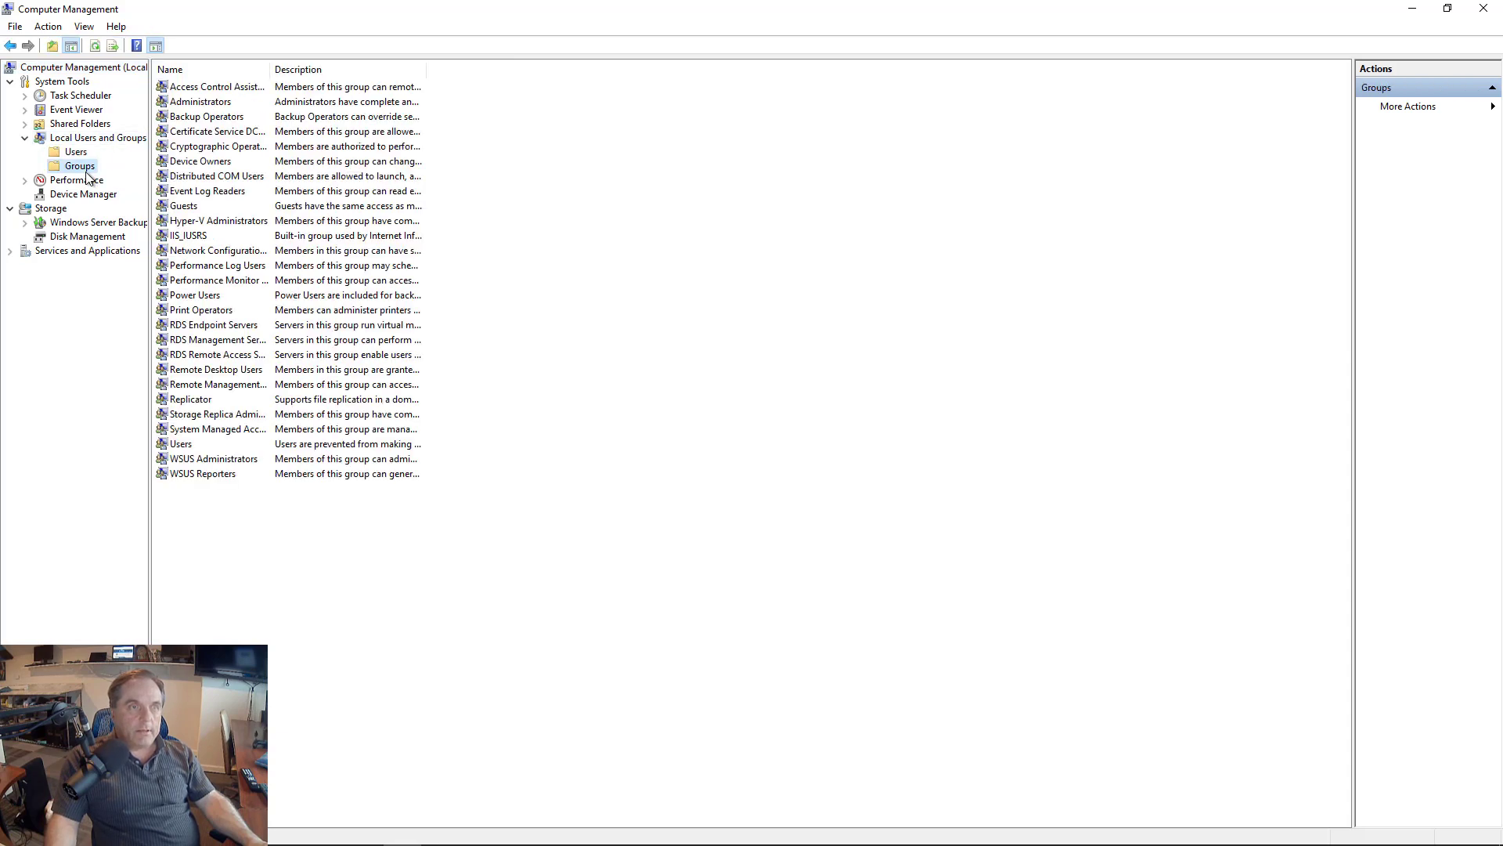
pyautogui.doubleClick(196, 102)
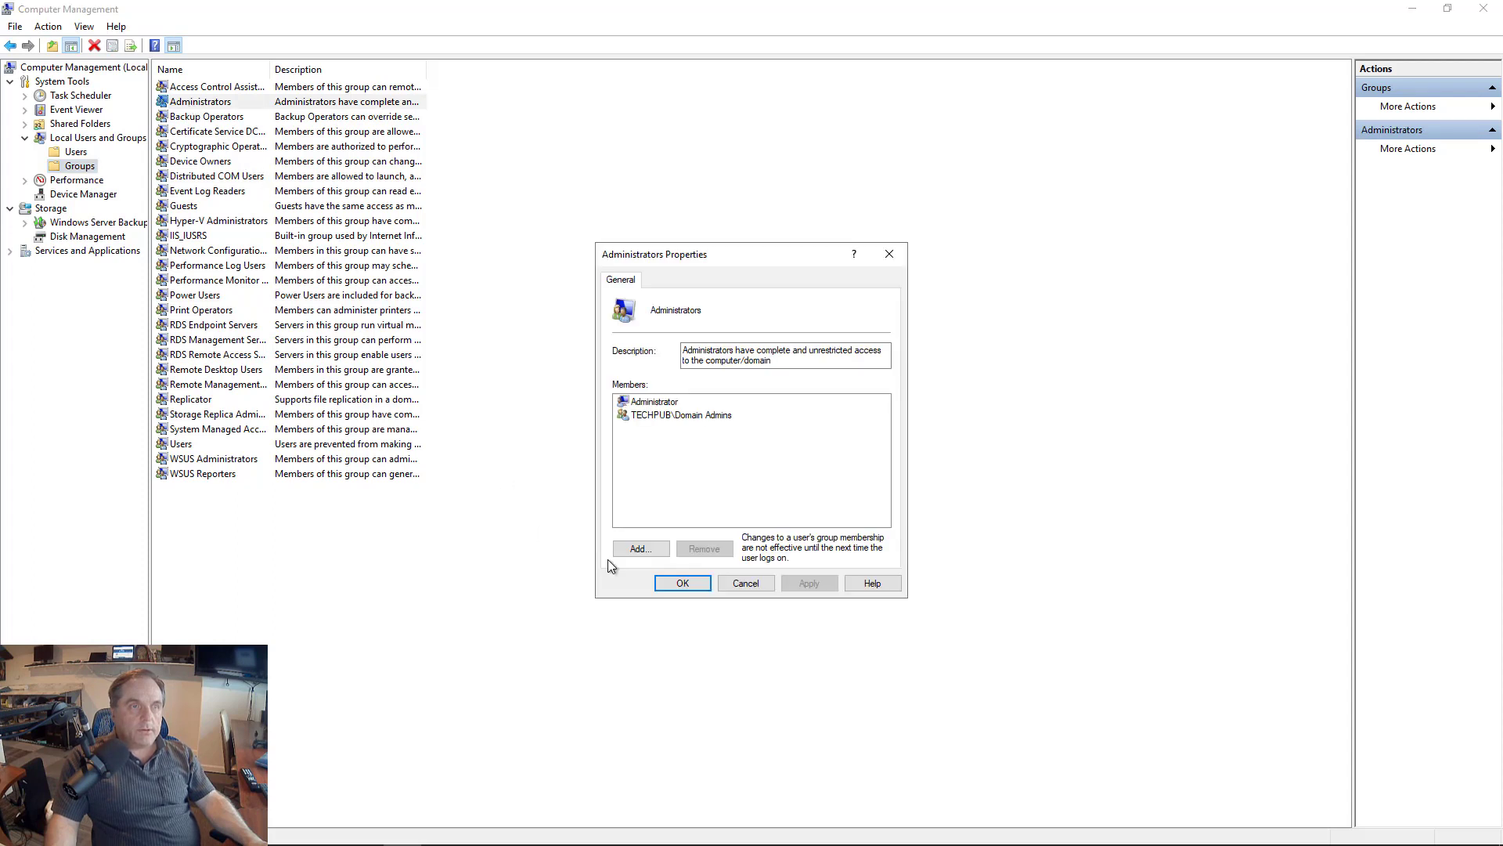
# Step: Add the fileserver1 and fileserver2 computer accounts as Administrators members and apply
pyautogui.click(632, 550)
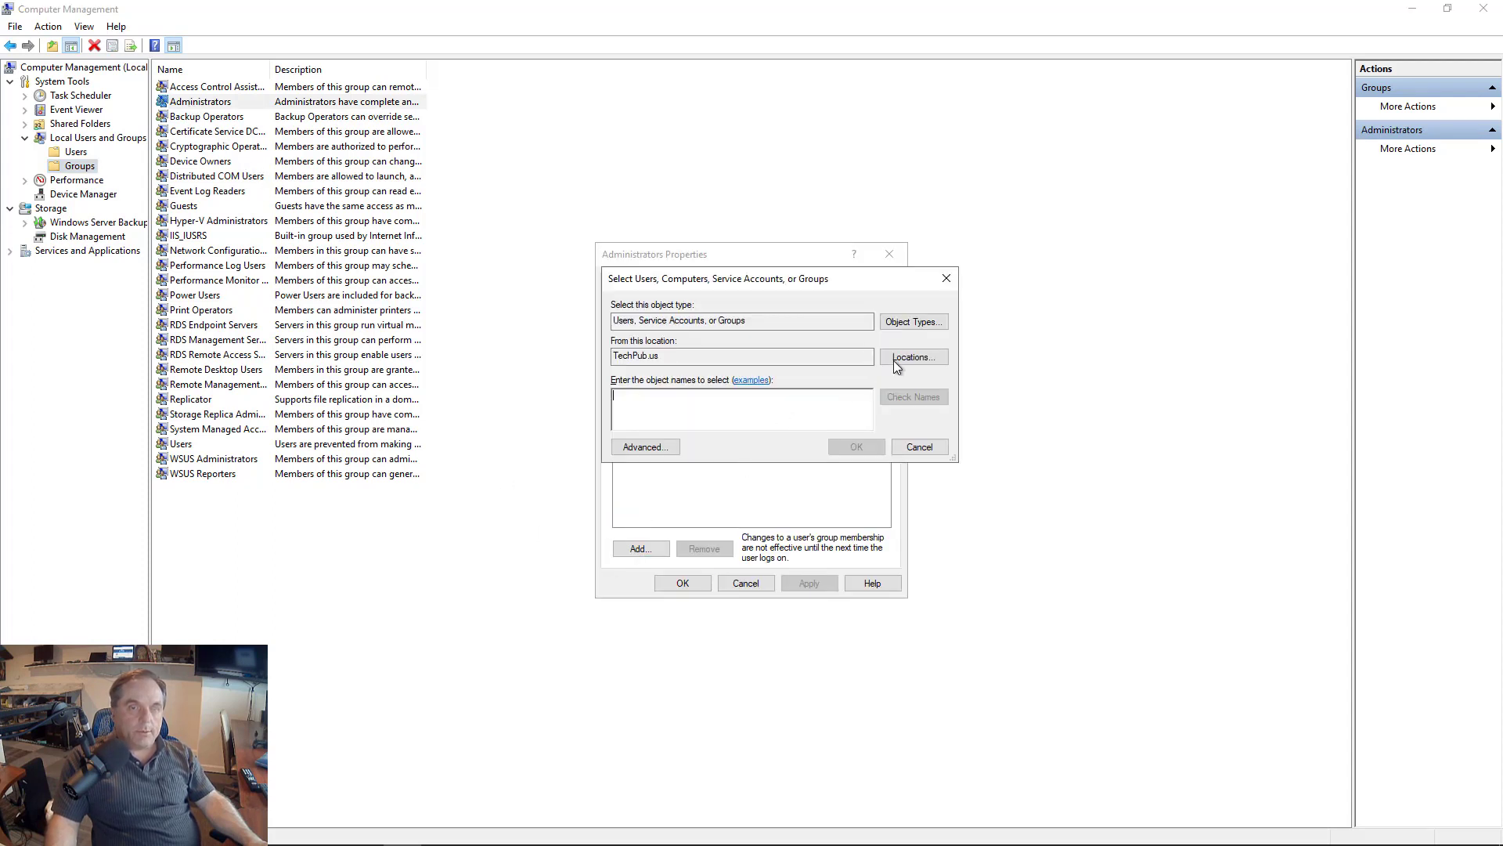
pyautogui.click(908, 326)
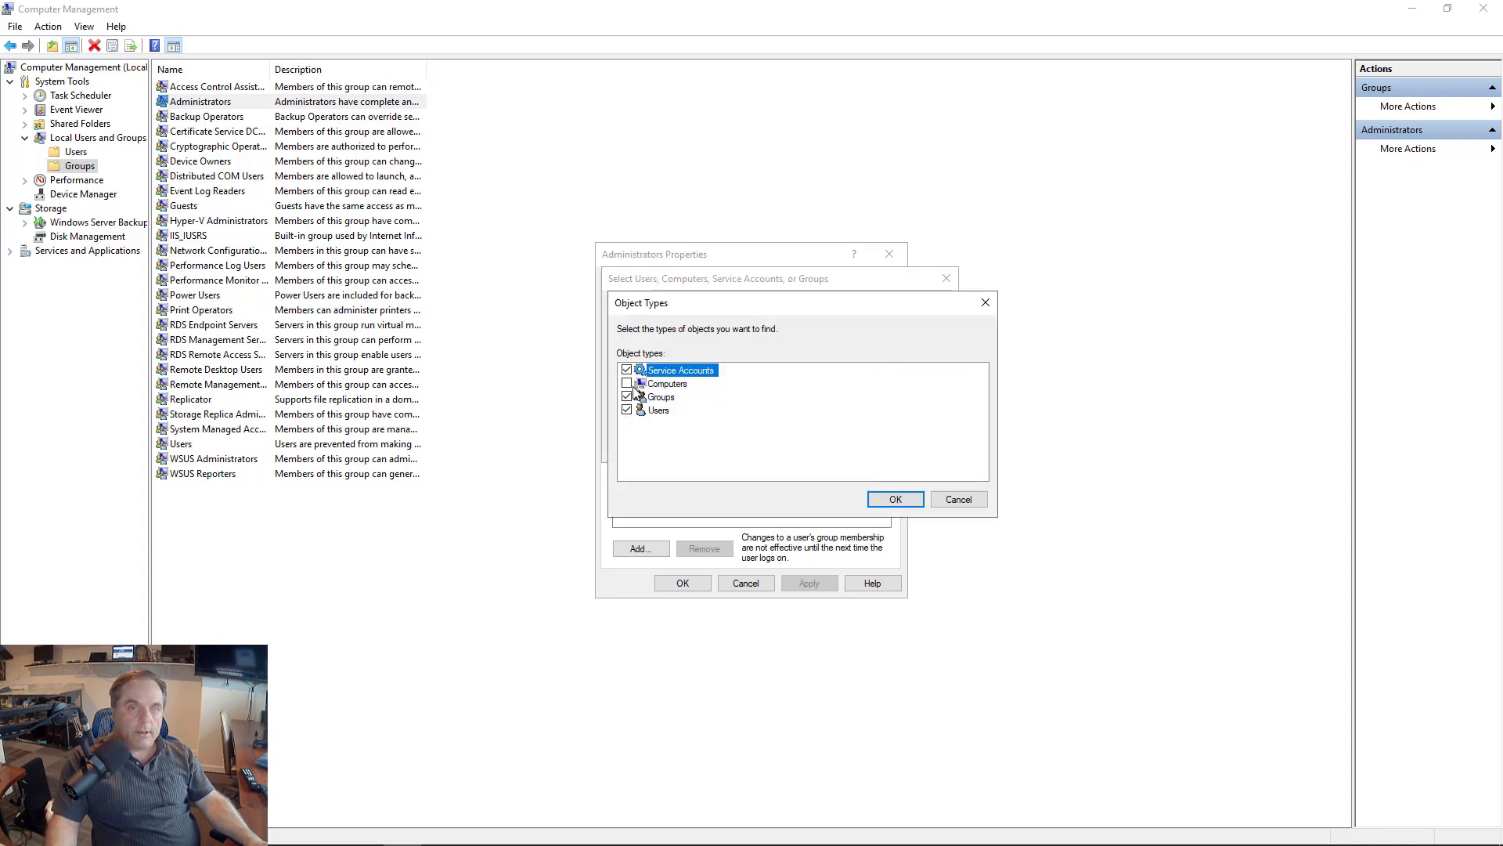
pyautogui.click(628, 384)
pyautogui.click(894, 498)
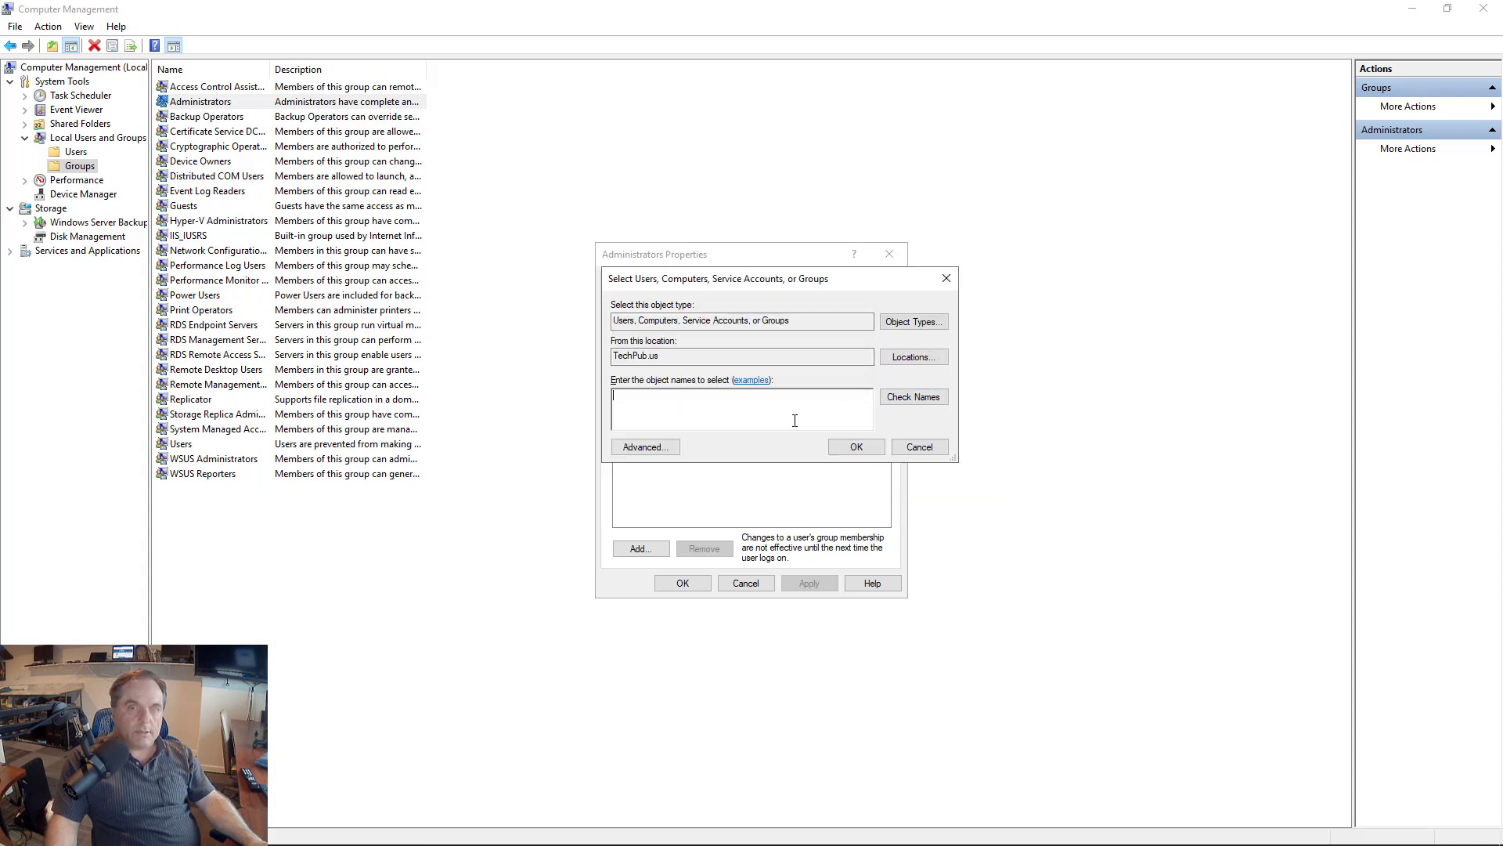
pyautogui.write('fileserver1')
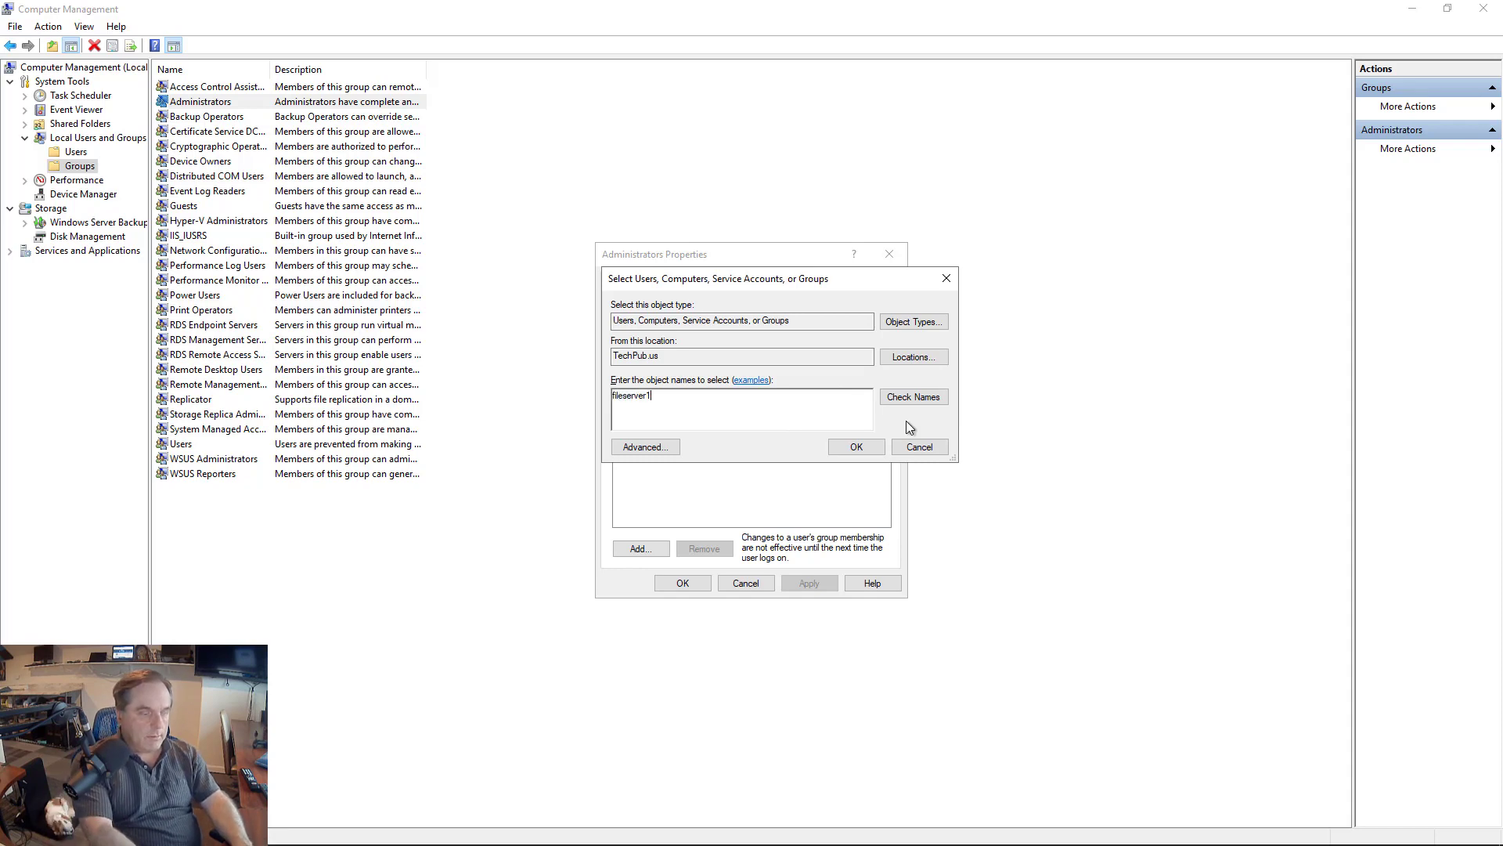
pyautogui.click(913, 397)
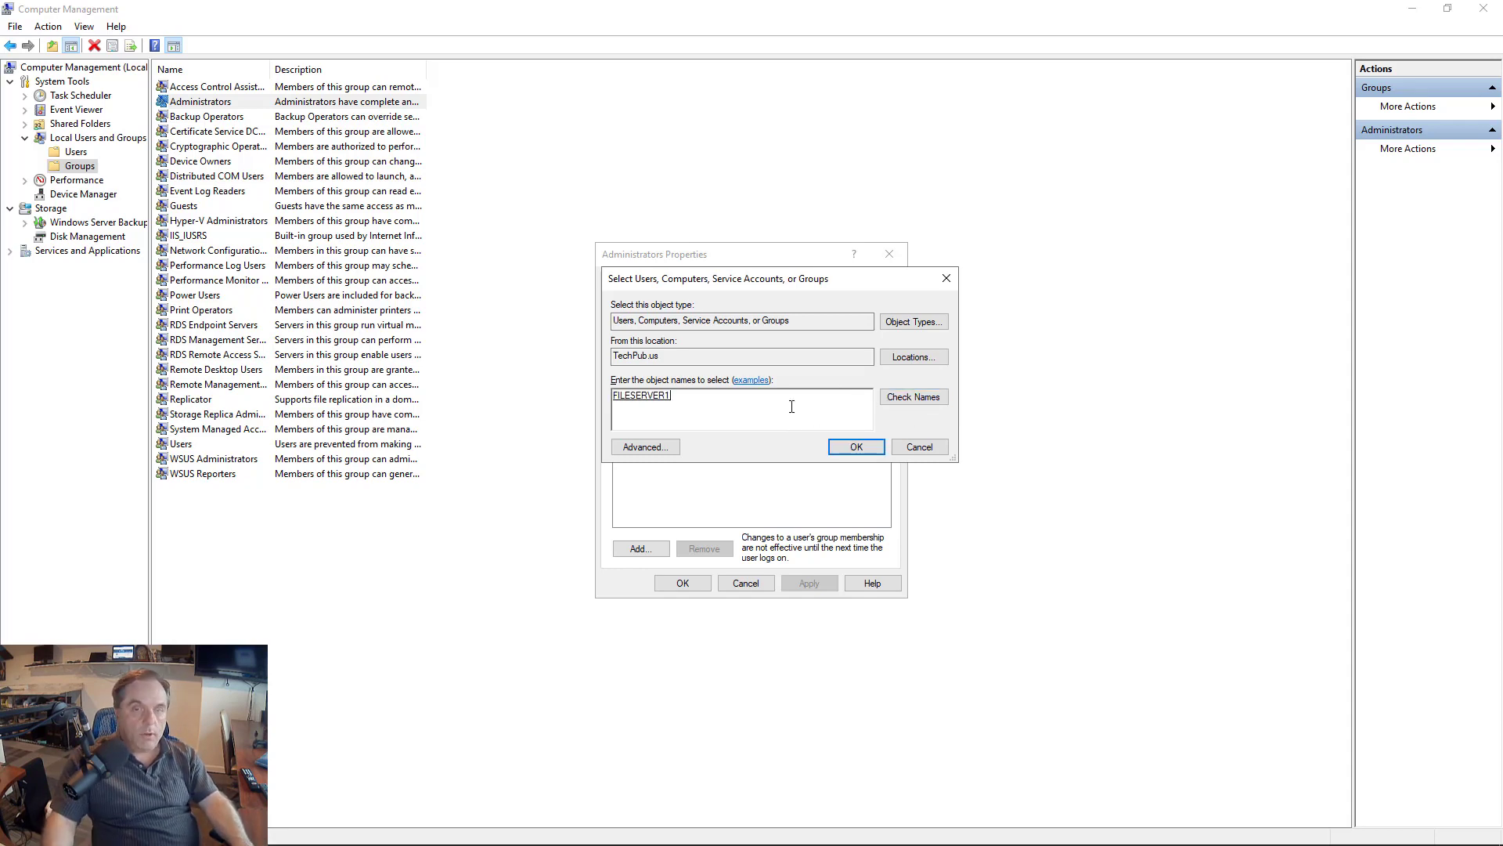
pyautogui.write('fileserver2')
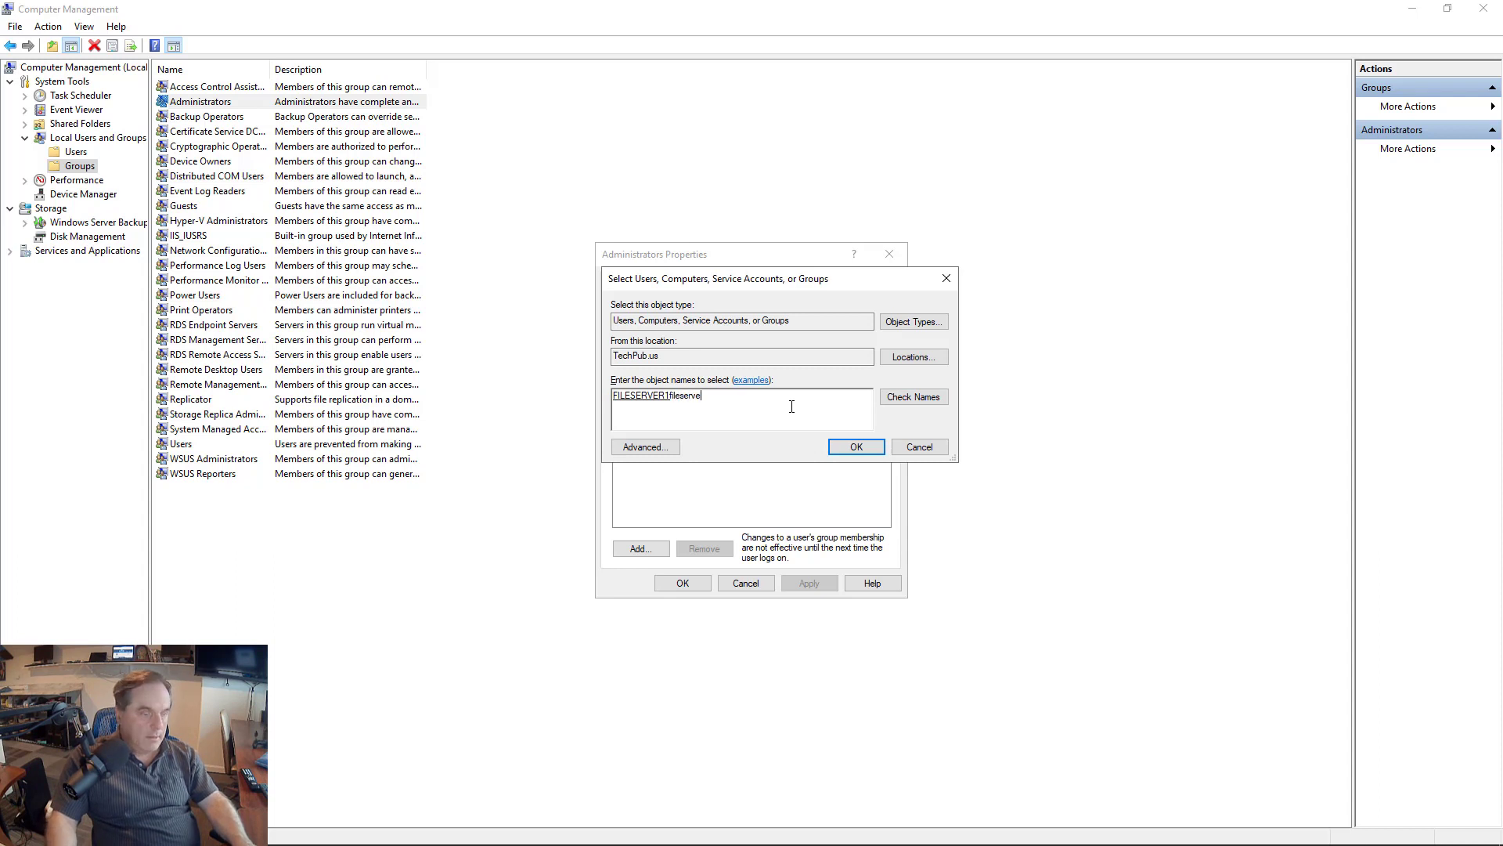
pyautogui.click(913, 397)
pyautogui.click(857, 447)
pyautogui.click(806, 583)
pyautogui.click(694, 586)
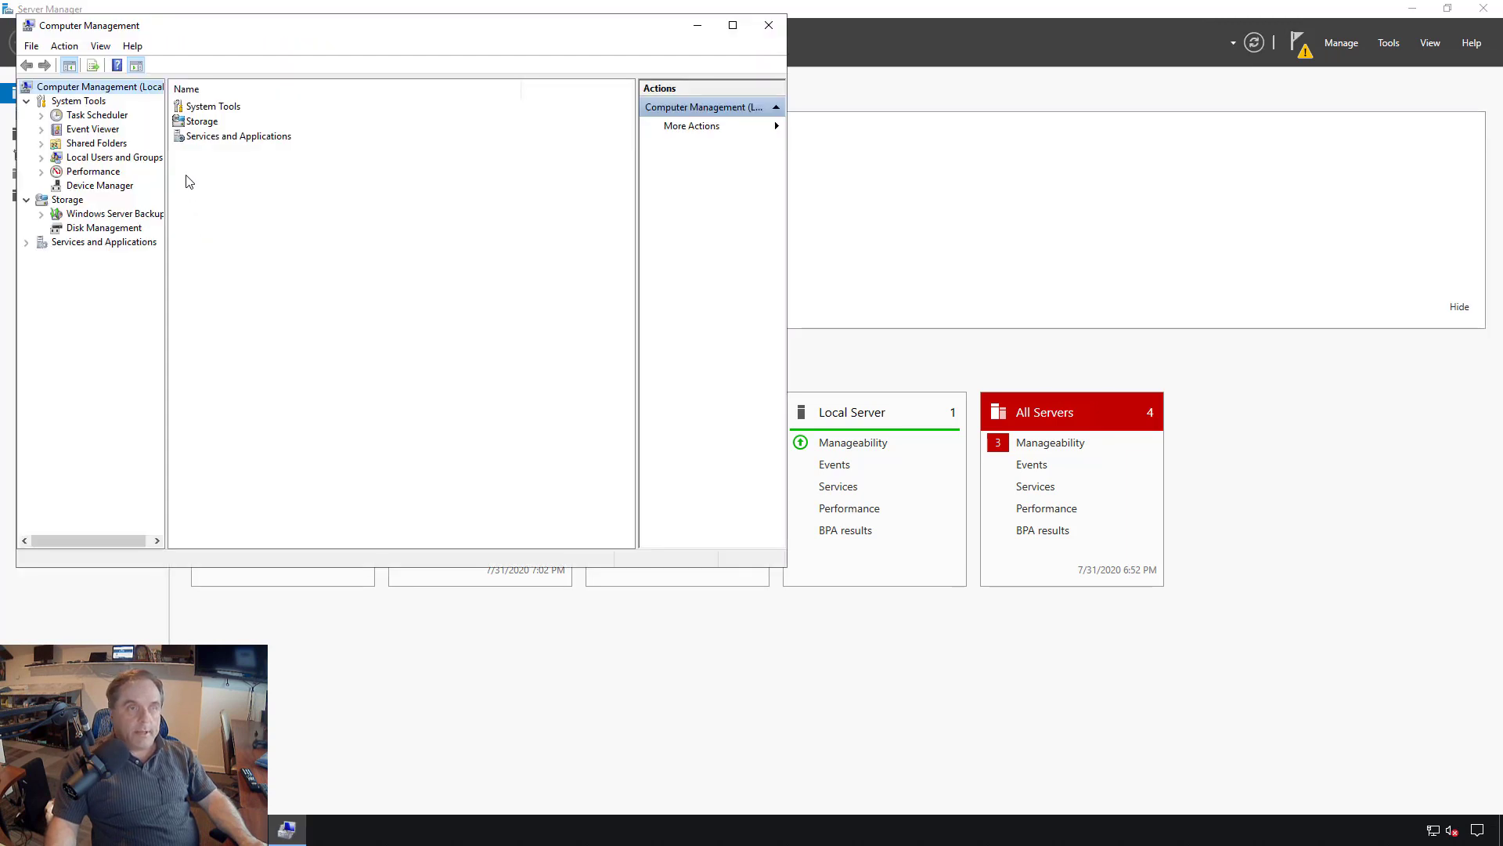
# Step: Open the Administrators group properties under Local Users and Groups on the second server
pyautogui.doubleClick(110, 157)
pyautogui.click(91, 186)
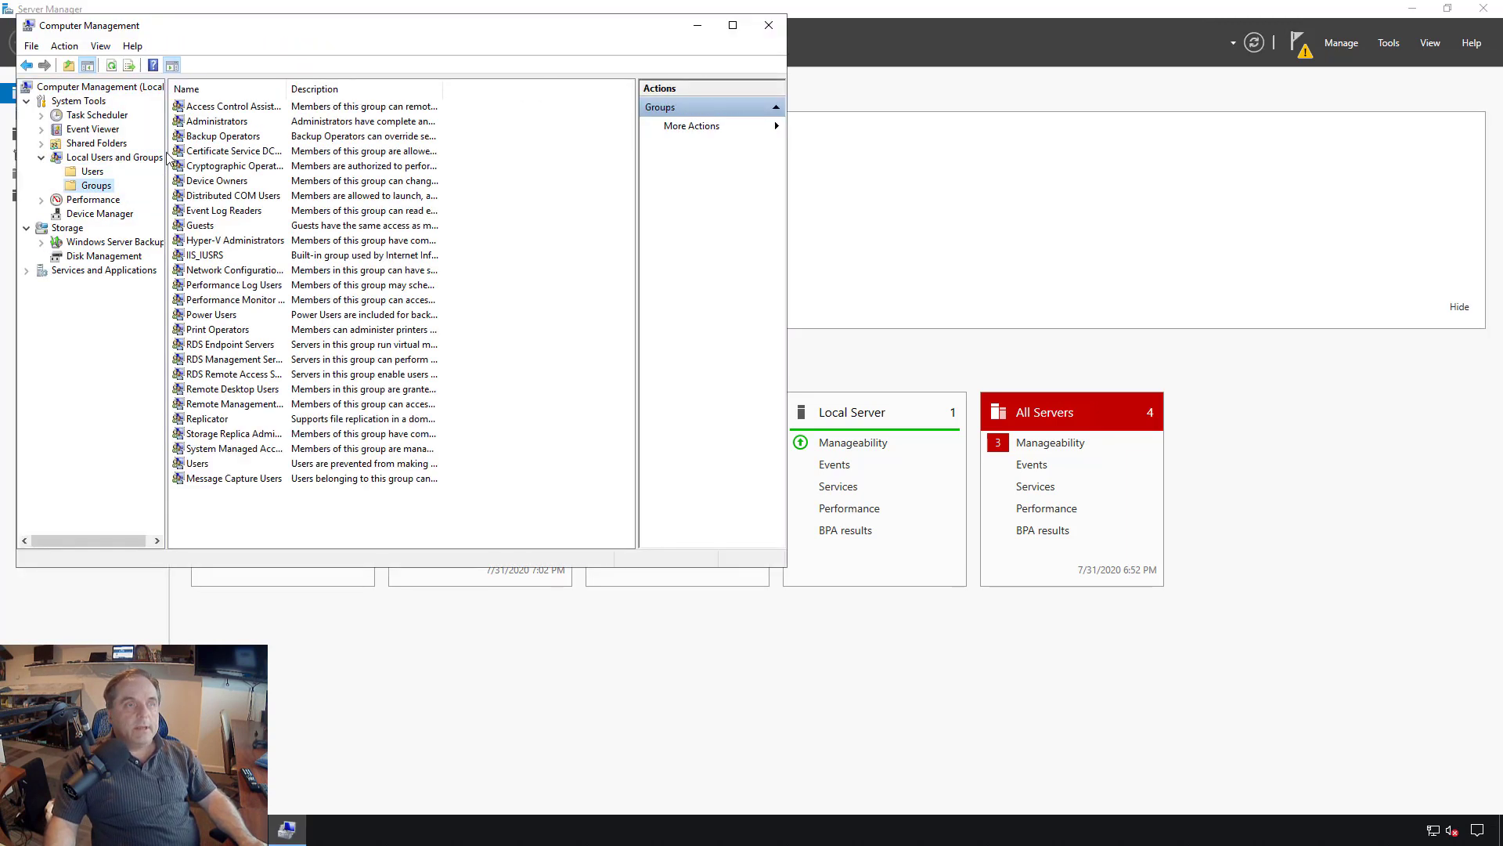
pyautogui.doubleClick(208, 123)
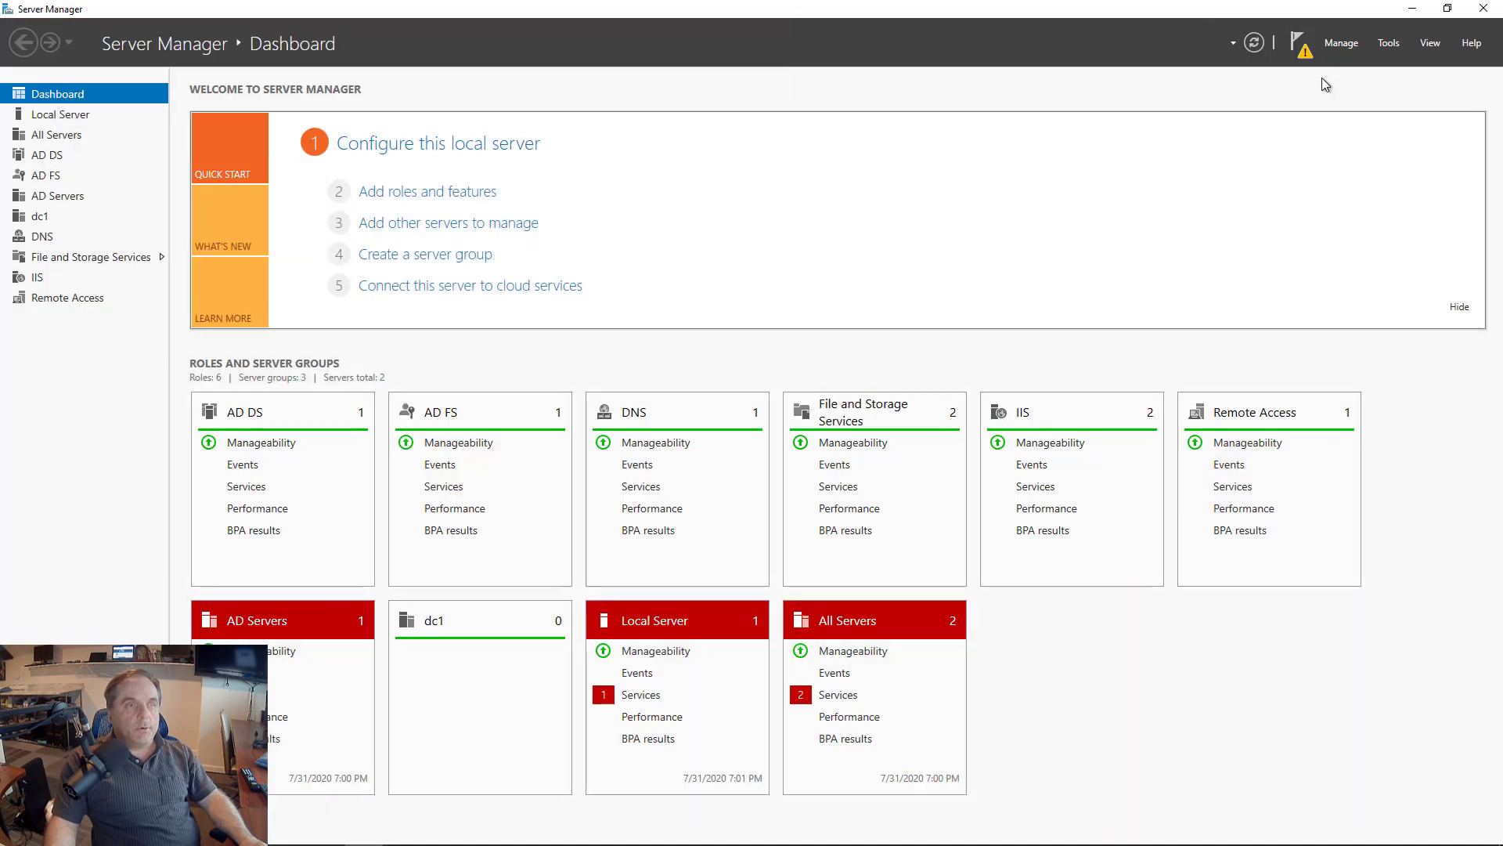
# Step: Launch Failover Cluster Manager from Tools and bring up the root node's actions
pyautogui.click(1389, 44)
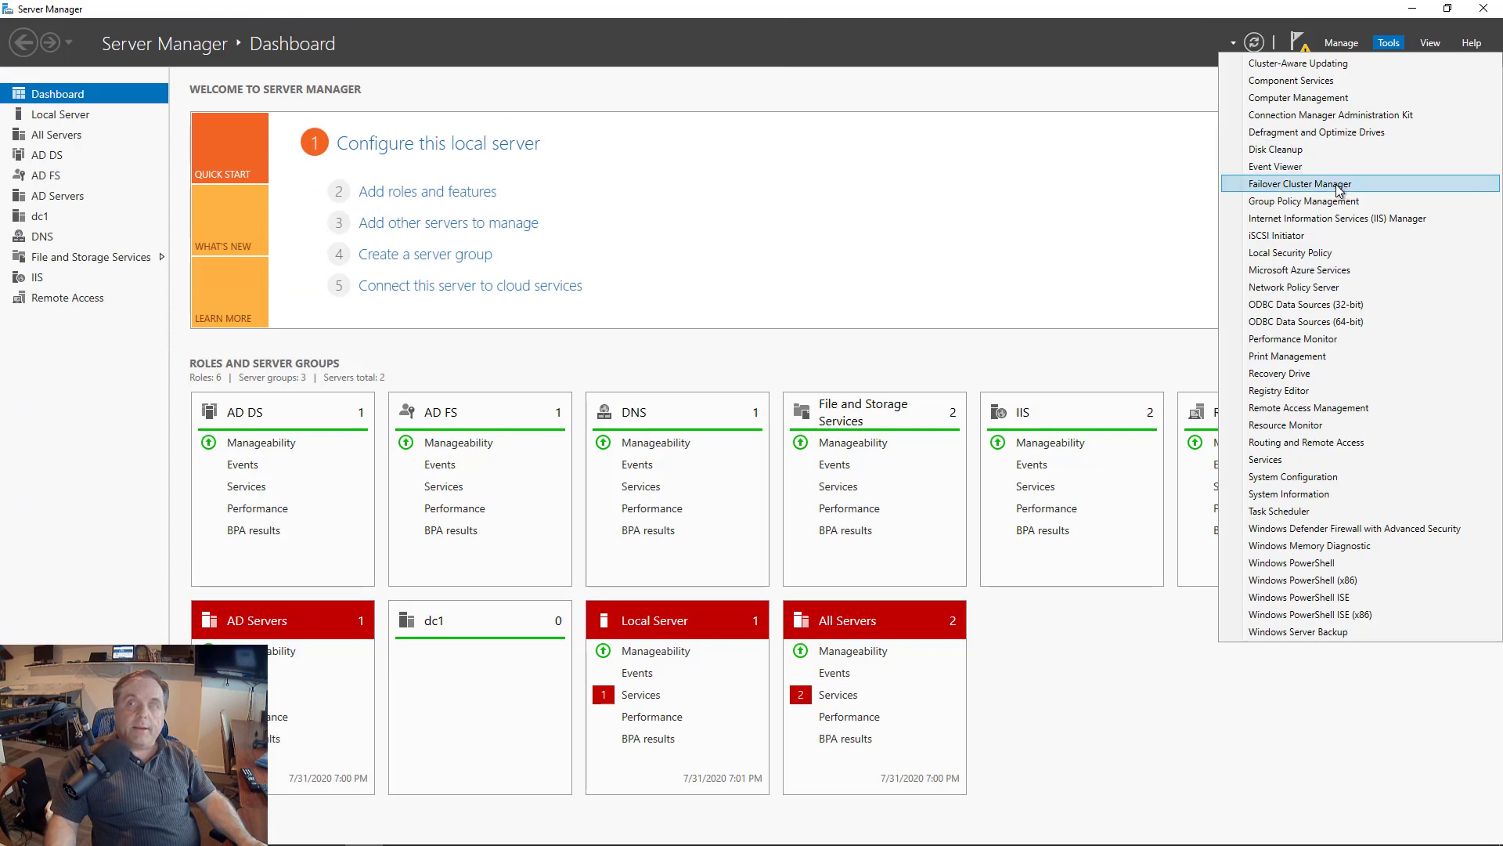
pyautogui.click(1239, 194)
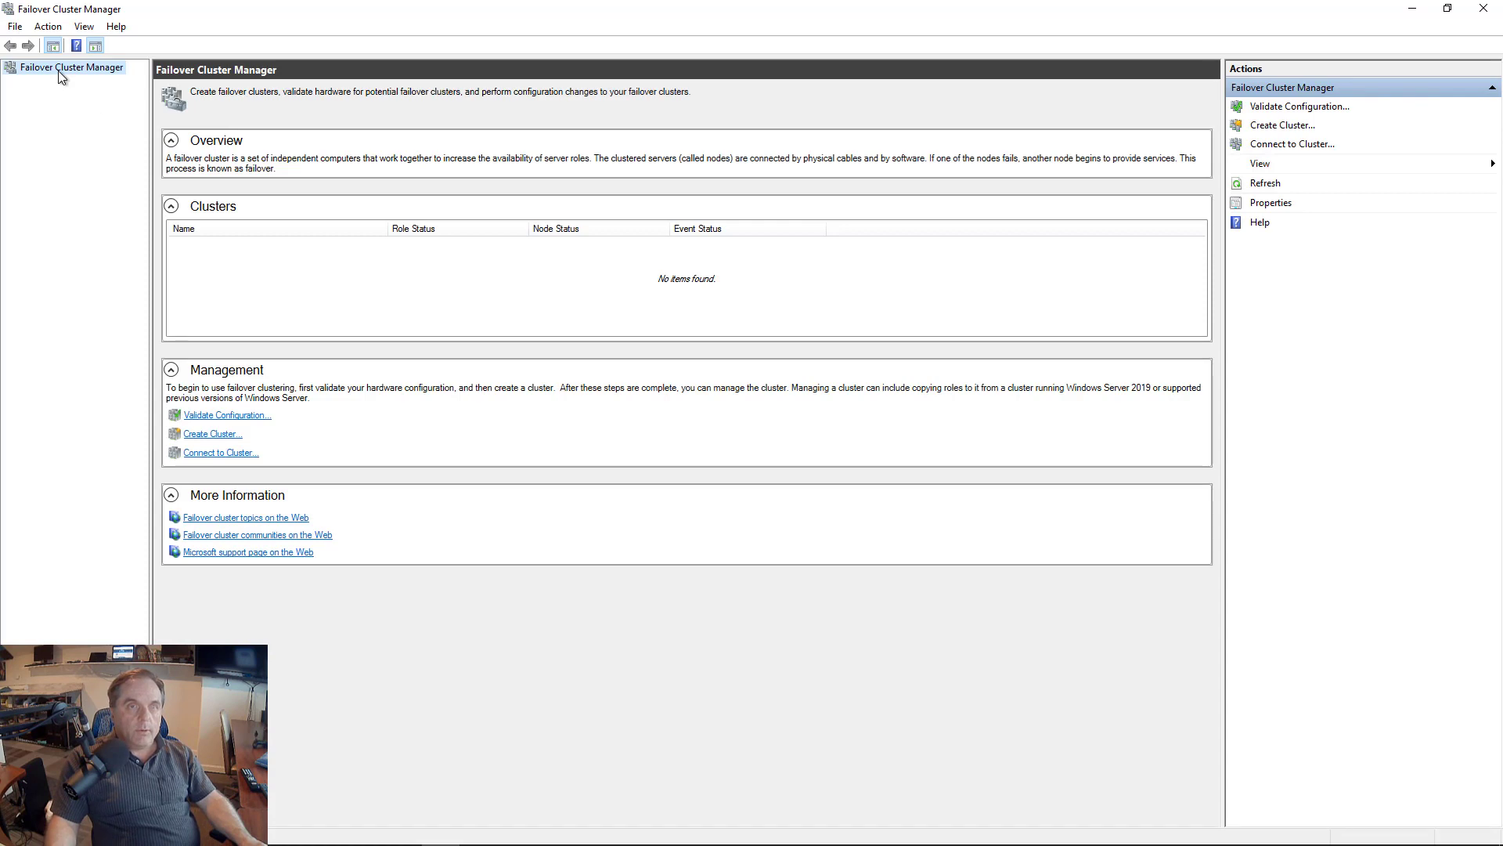
pyautogui.rightClick(60, 76)
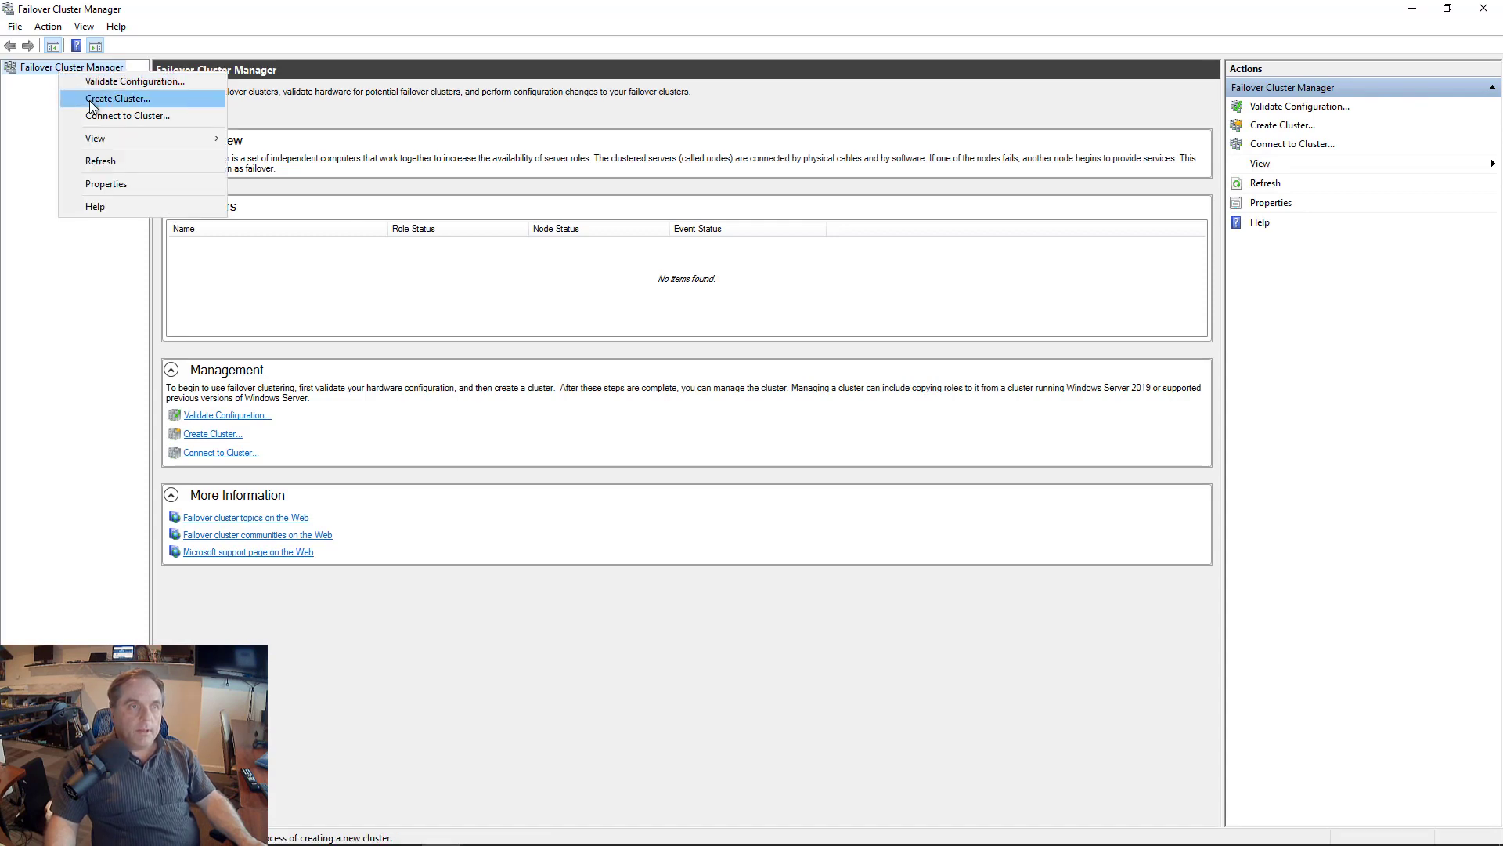
# Step: Start Create Cluster and add fileserver1 and fileserver2 as the cluster's servers
pyautogui.click(214, 102)
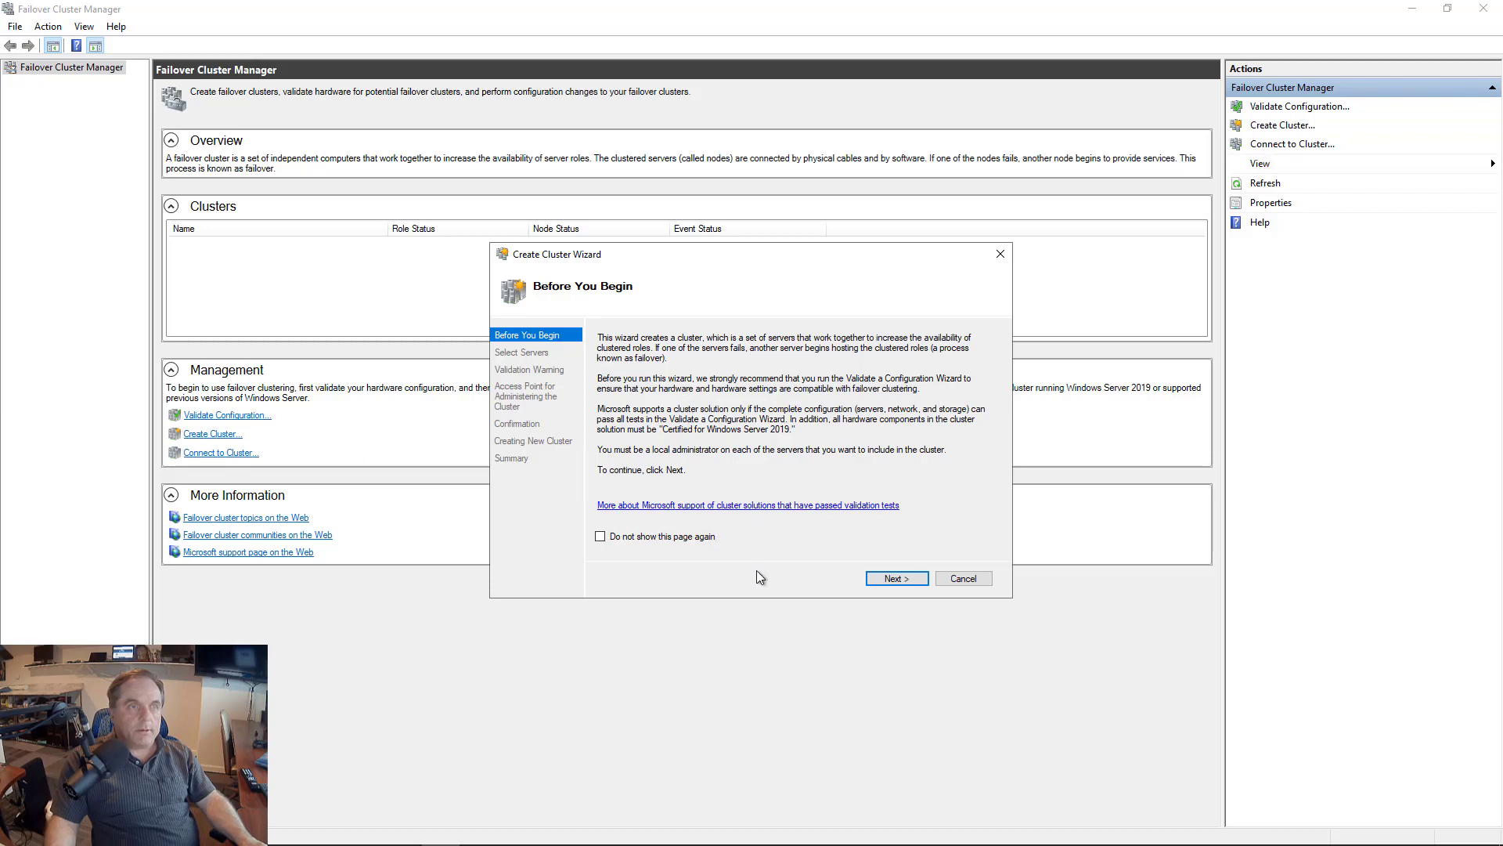
pyautogui.click(895, 580)
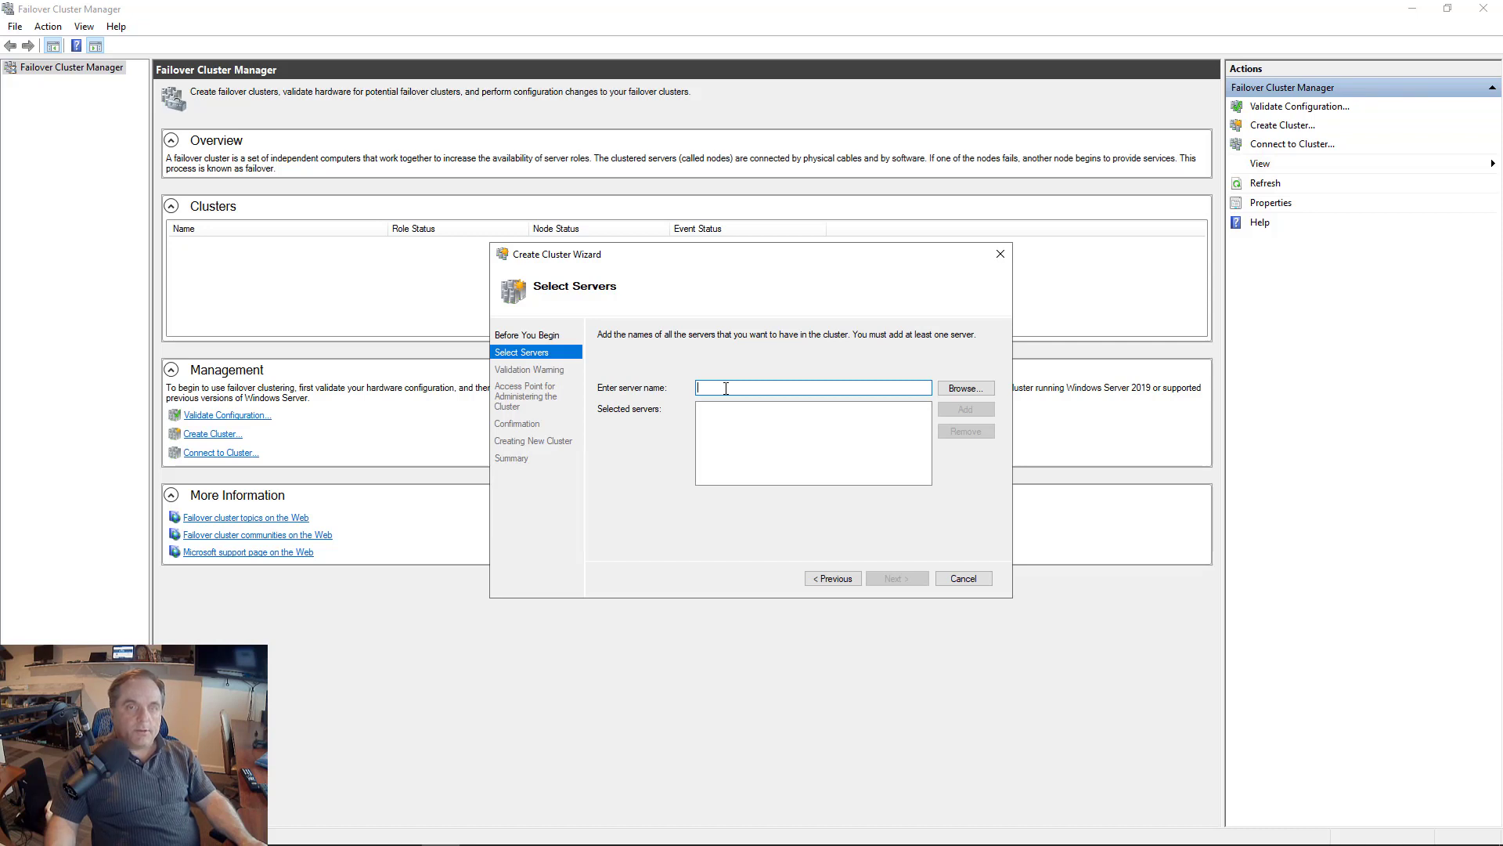
pyautogui.write('fileserver1')
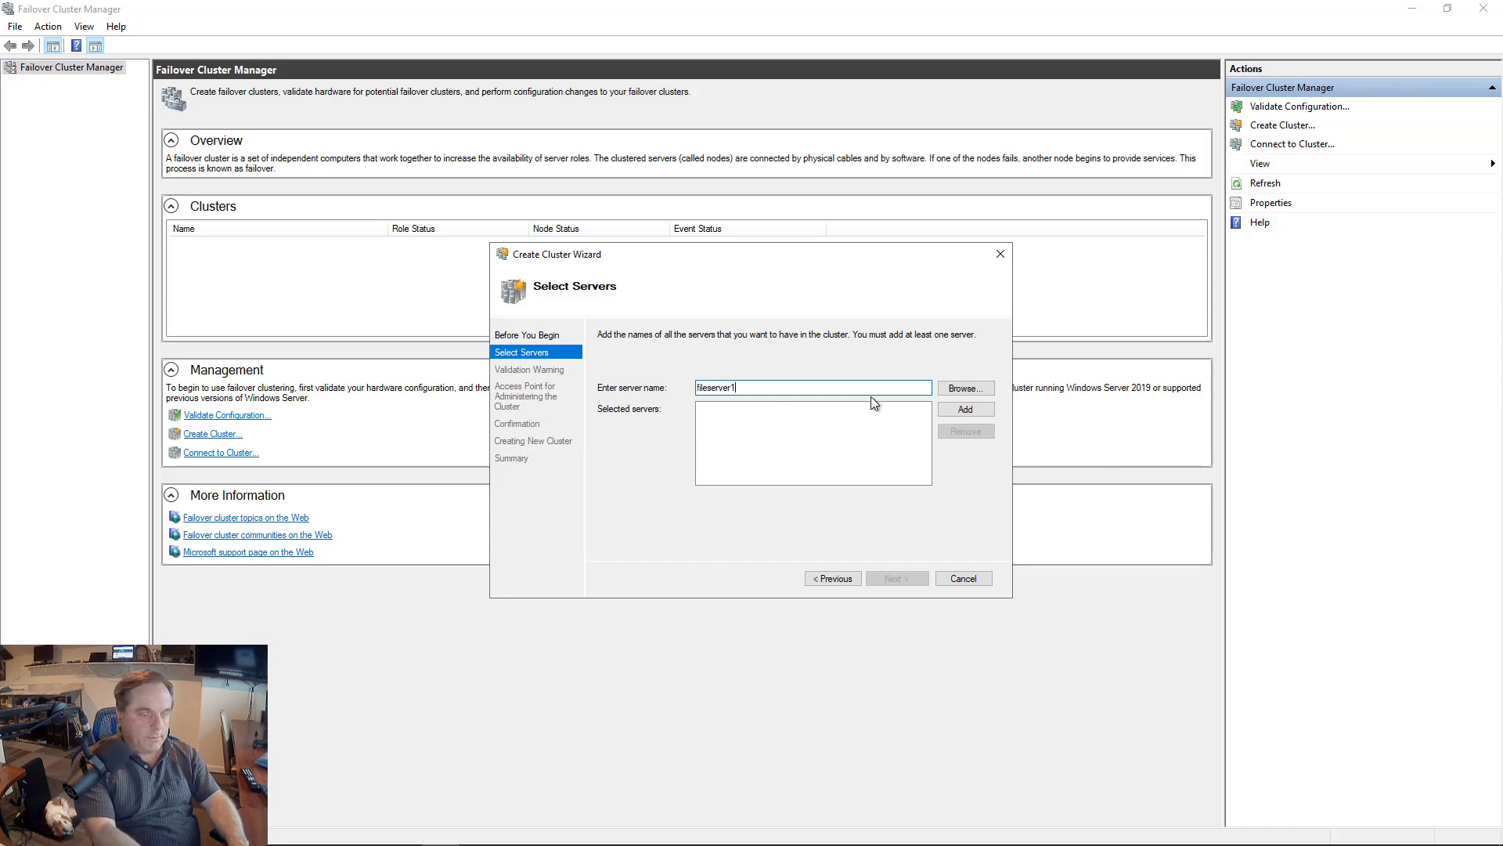
pyautogui.click(965, 410)
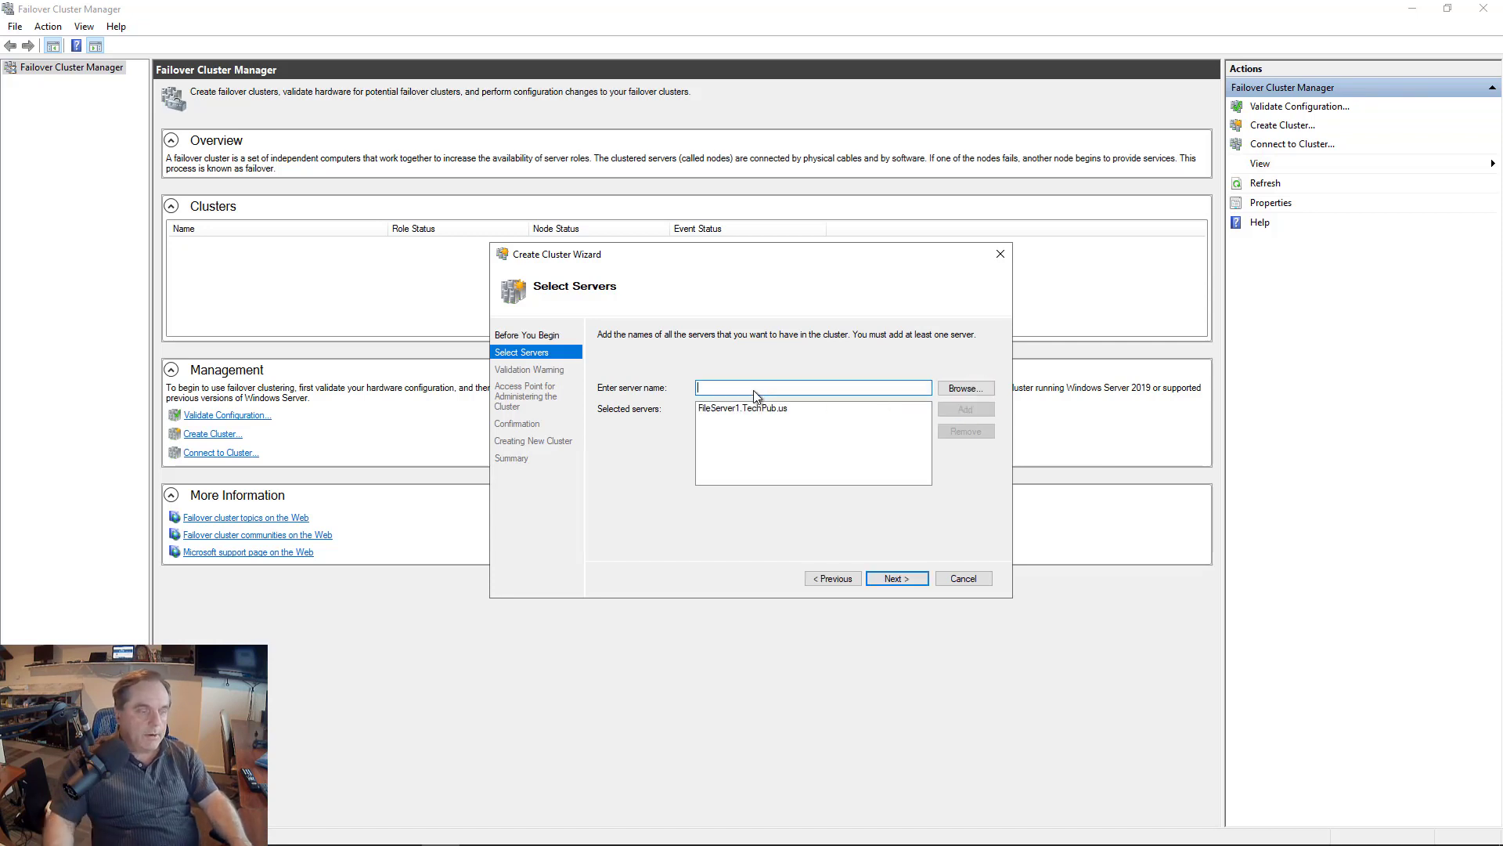
pyautogui.write('files')
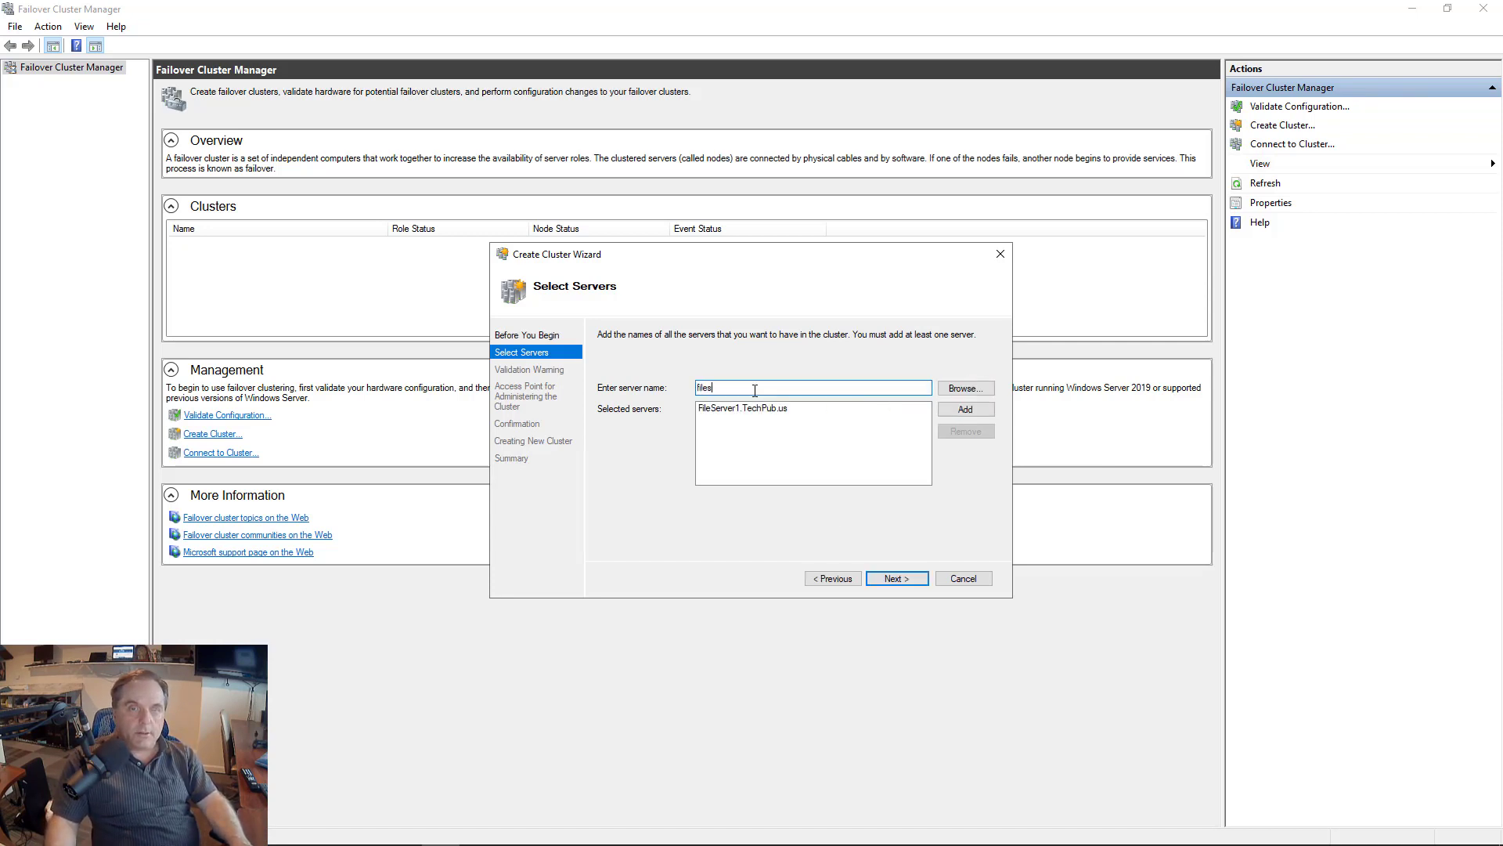
pyautogui.write('erver2')
pyautogui.press('Return')
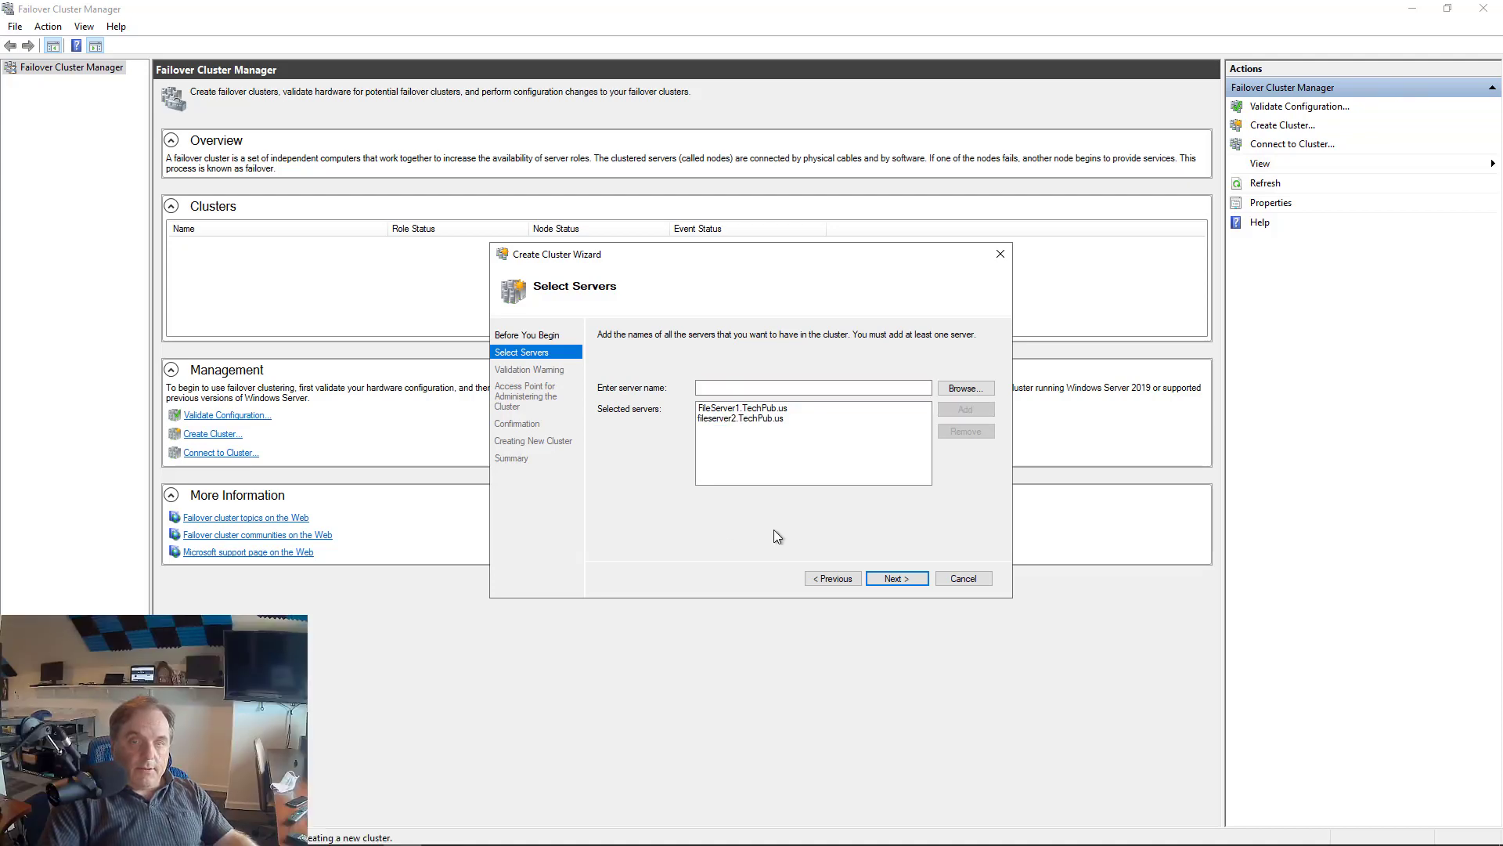
# Step: Answer No on the Validation Warning page to skip validation tests and continue
pyautogui.click(894, 581)
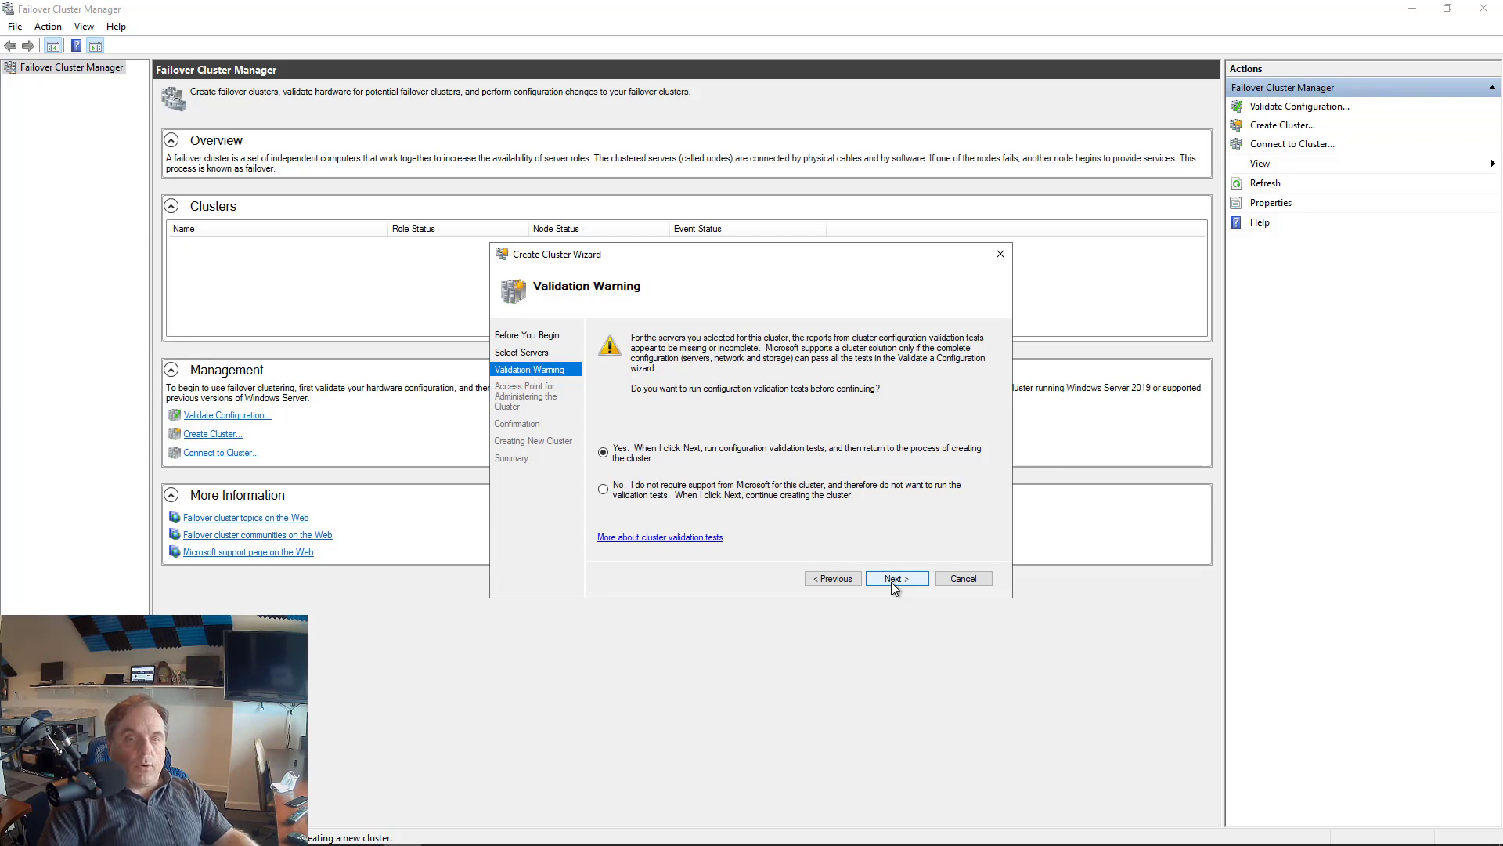
pyautogui.click(679, 492)
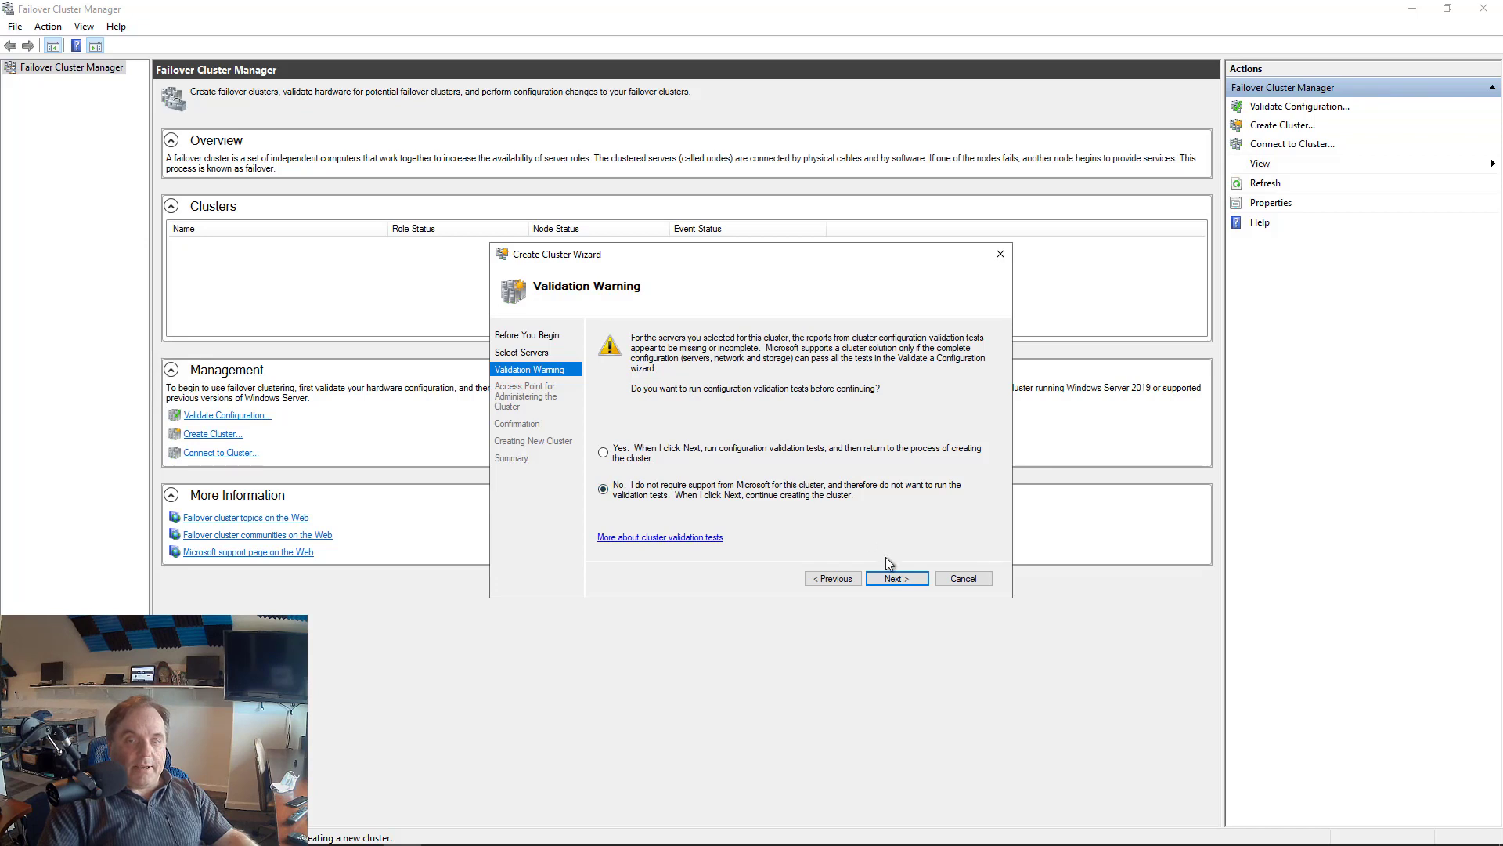
pyautogui.click(898, 578)
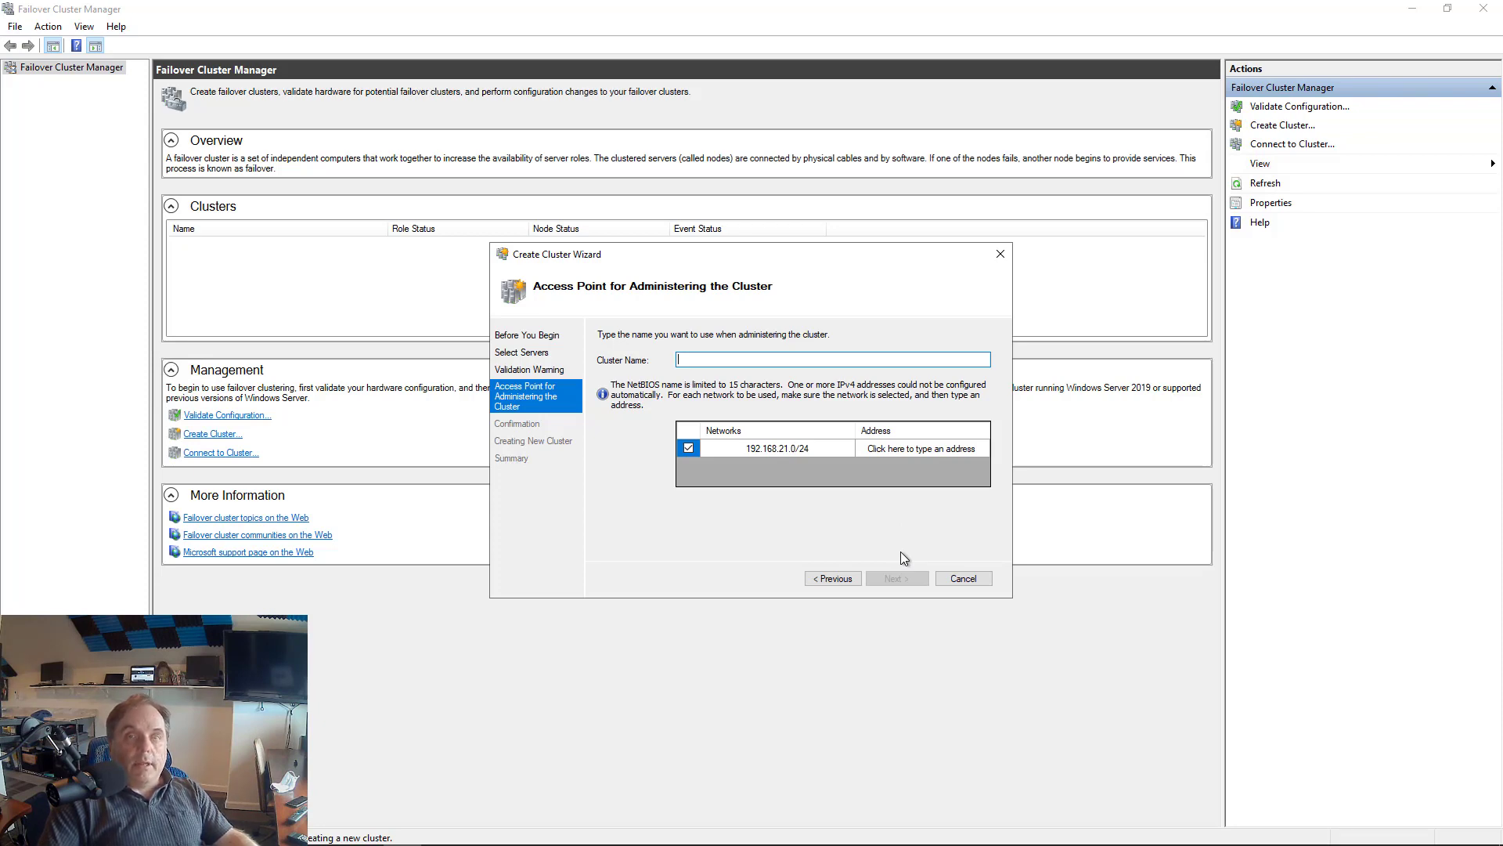
# Step: Enter 'Cluster' as the cluster name with address 192.168.21.201 and continue
pyautogui.write('Cluster')
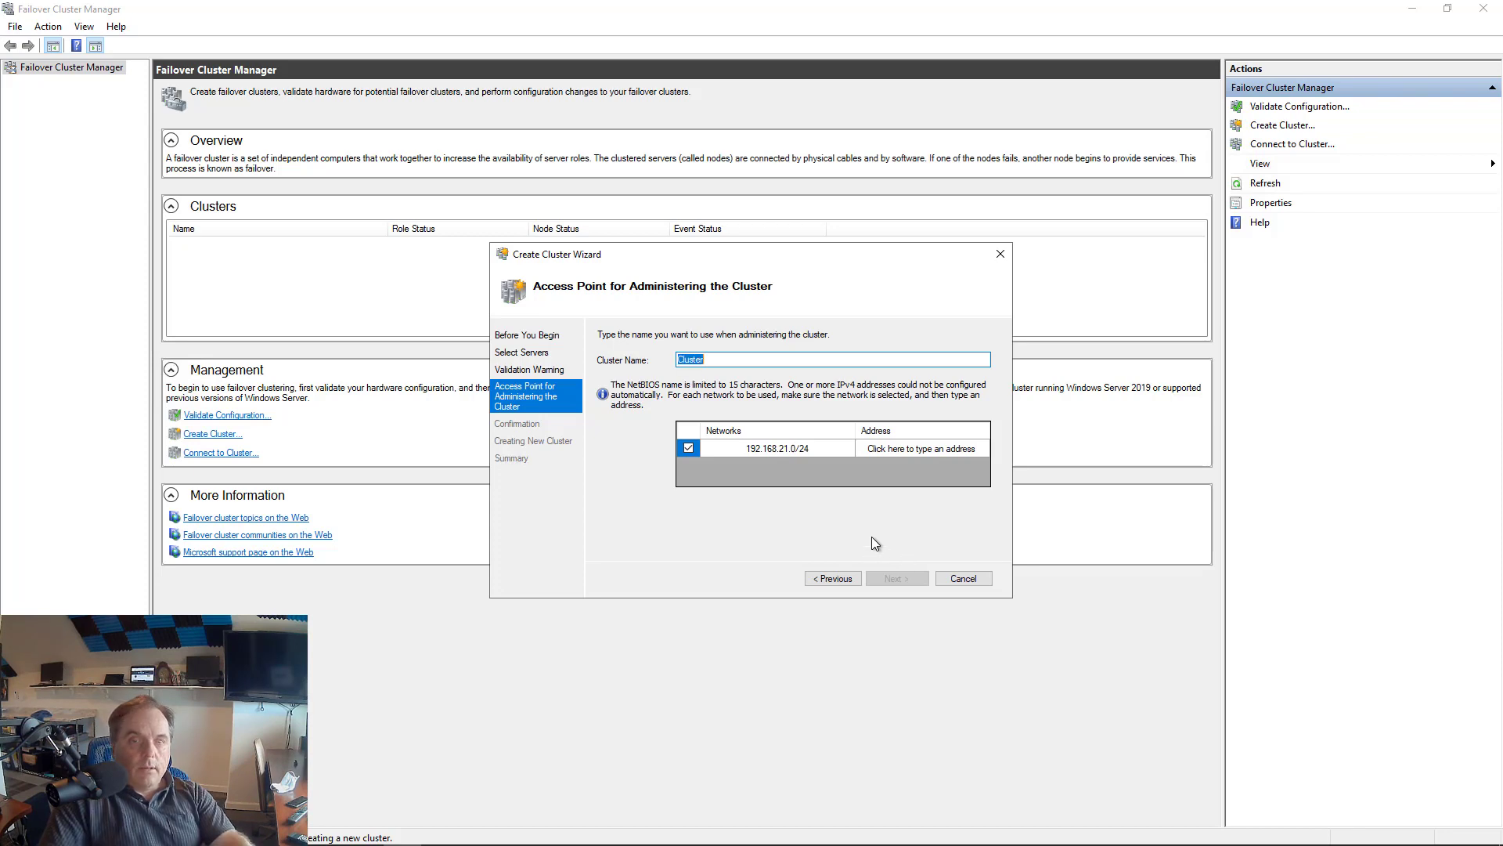
pyautogui.click(891, 447)
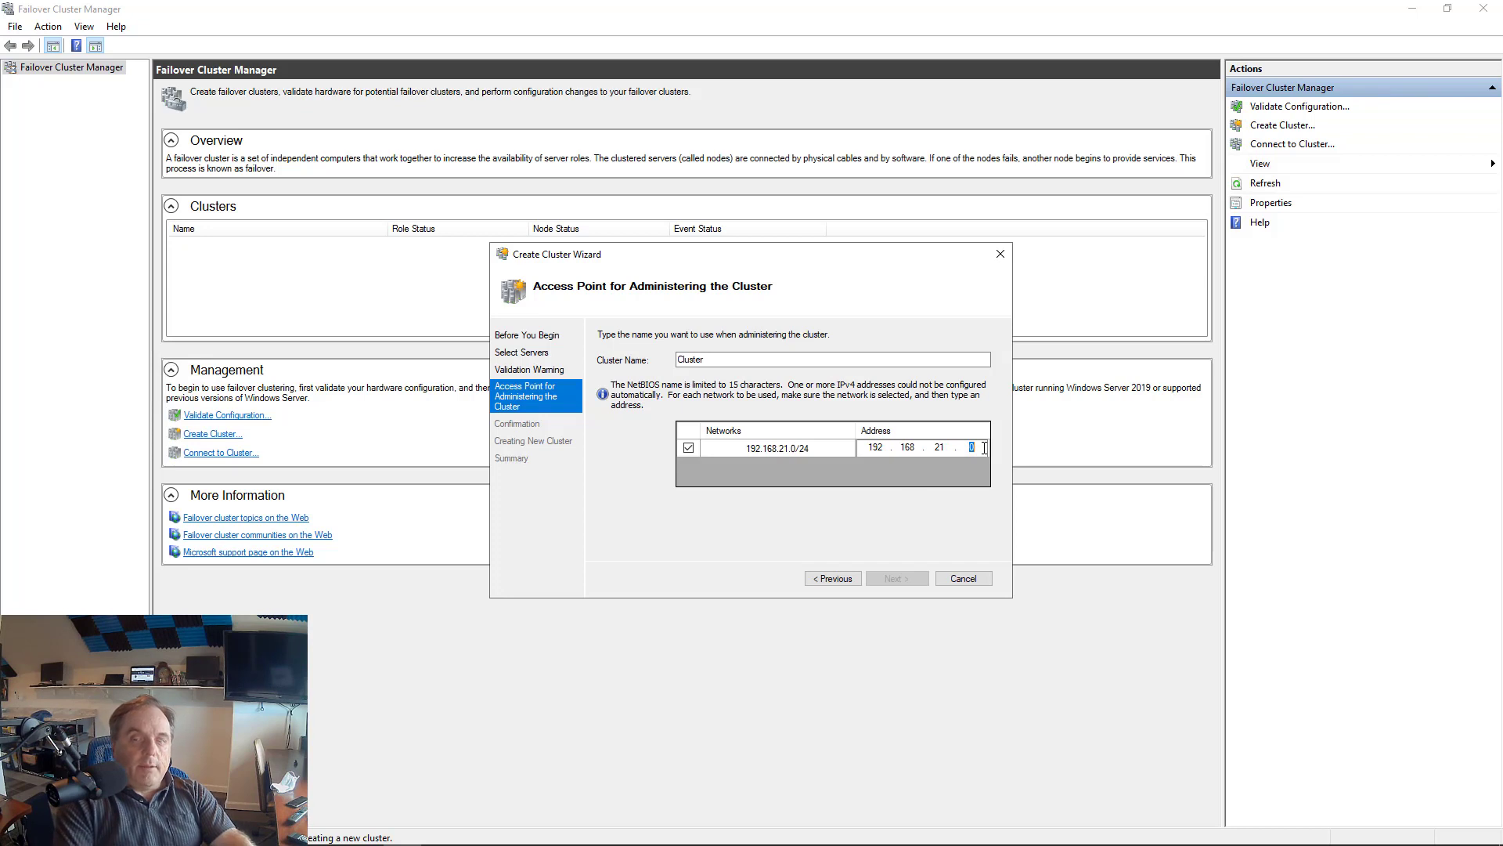
pyautogui.write('201')
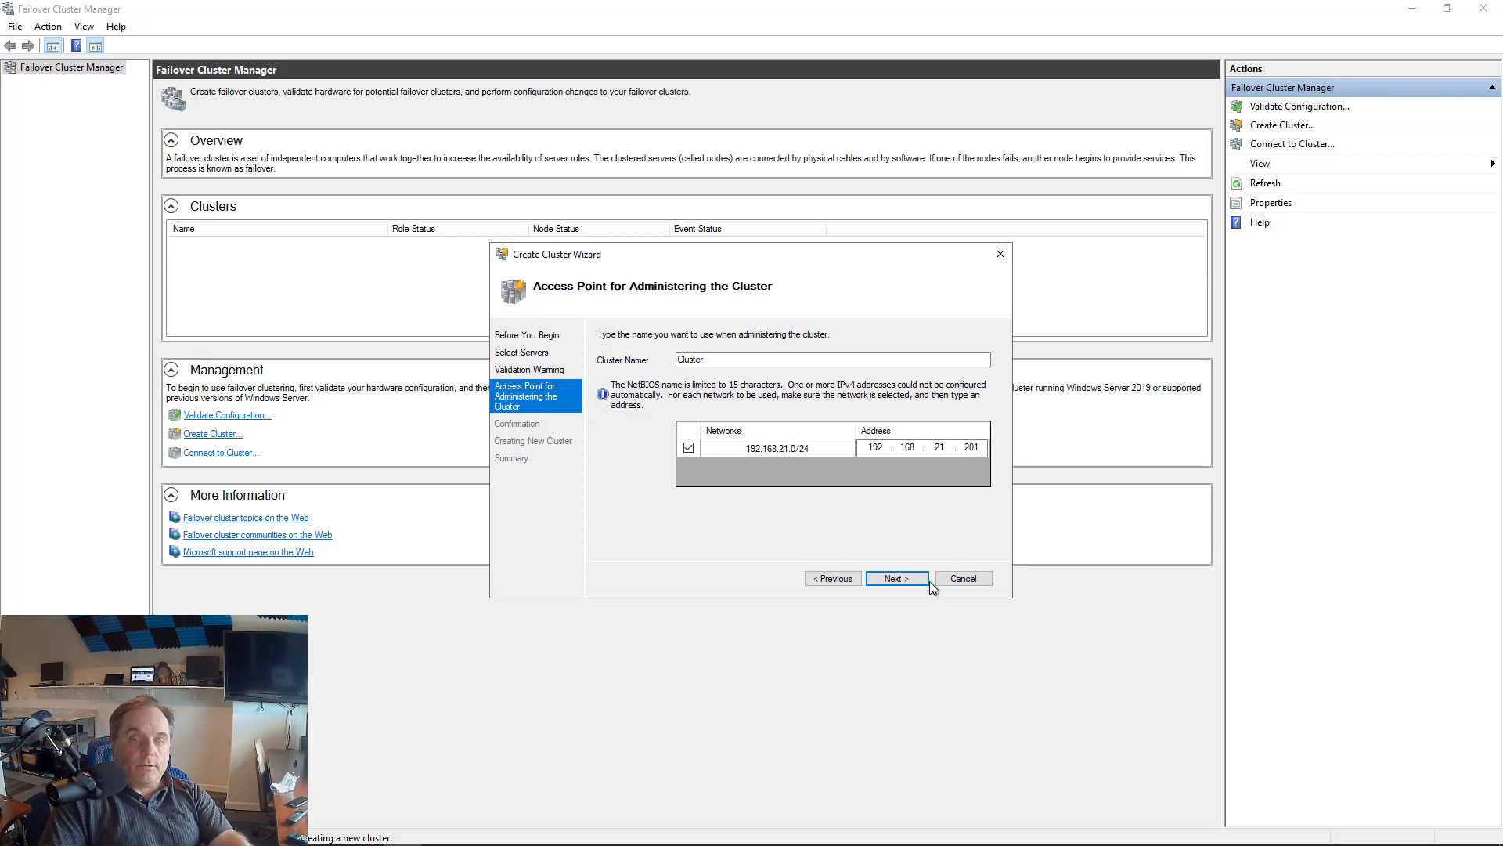
pyautogui.click(905, 584)
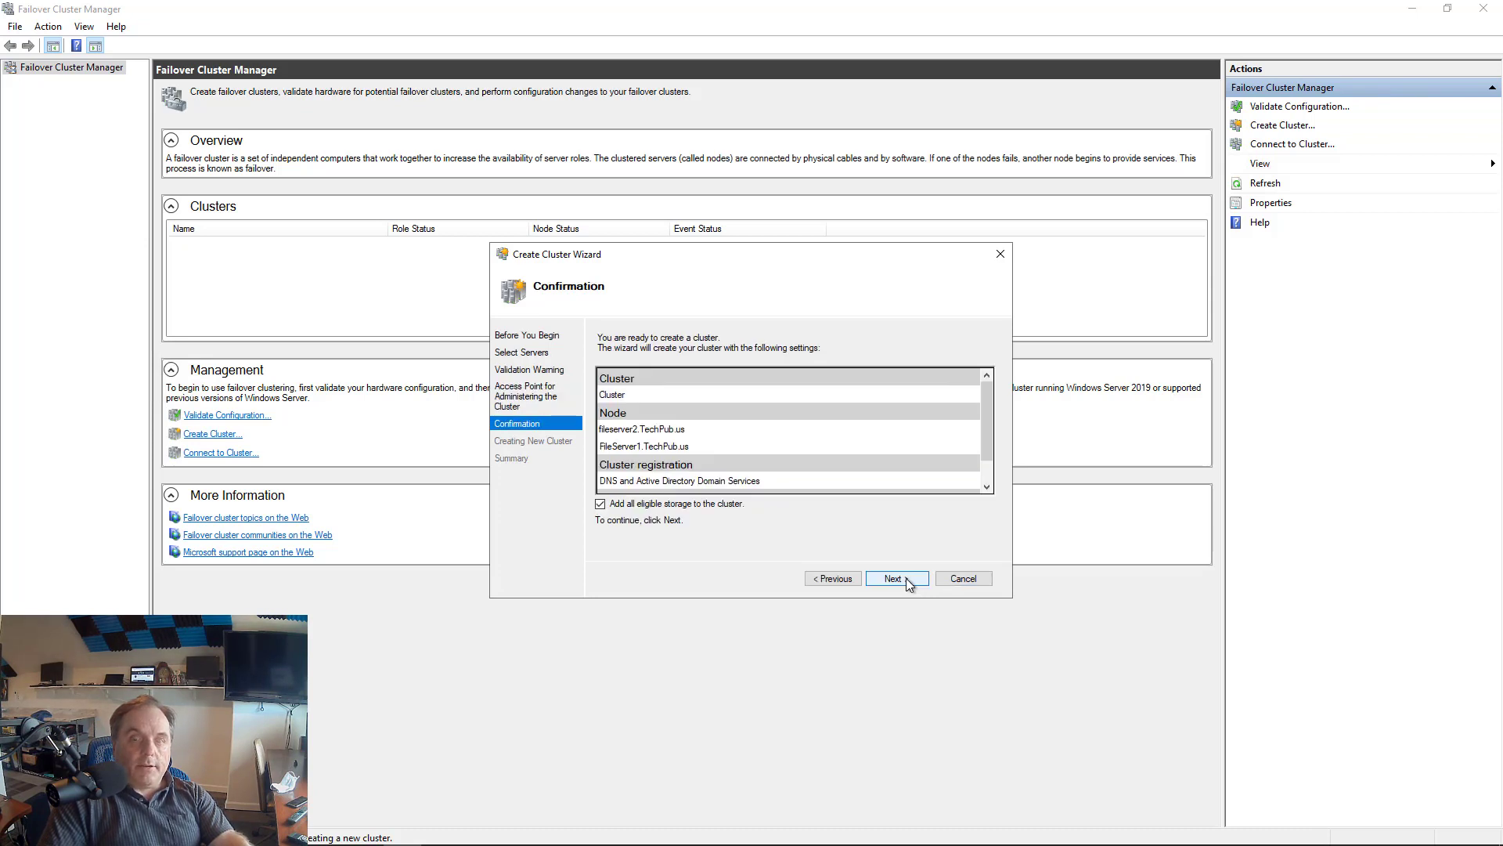
# Step: Confirm the settings to build Cluster.TechPub.us, then finish the wizard
pyautogui.click(893, 579)
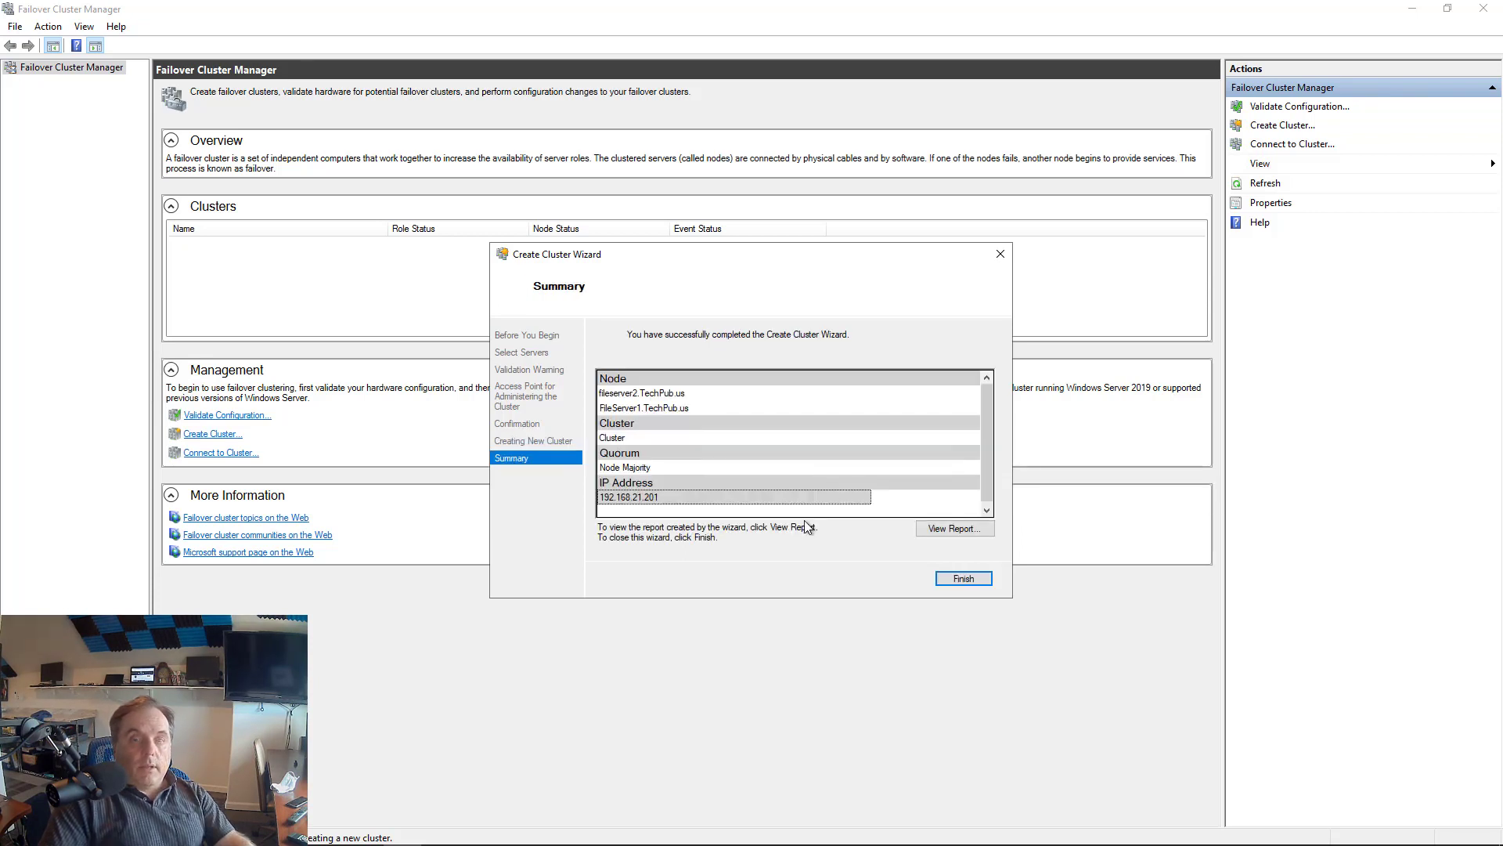
pyautogui.click(962, 579)
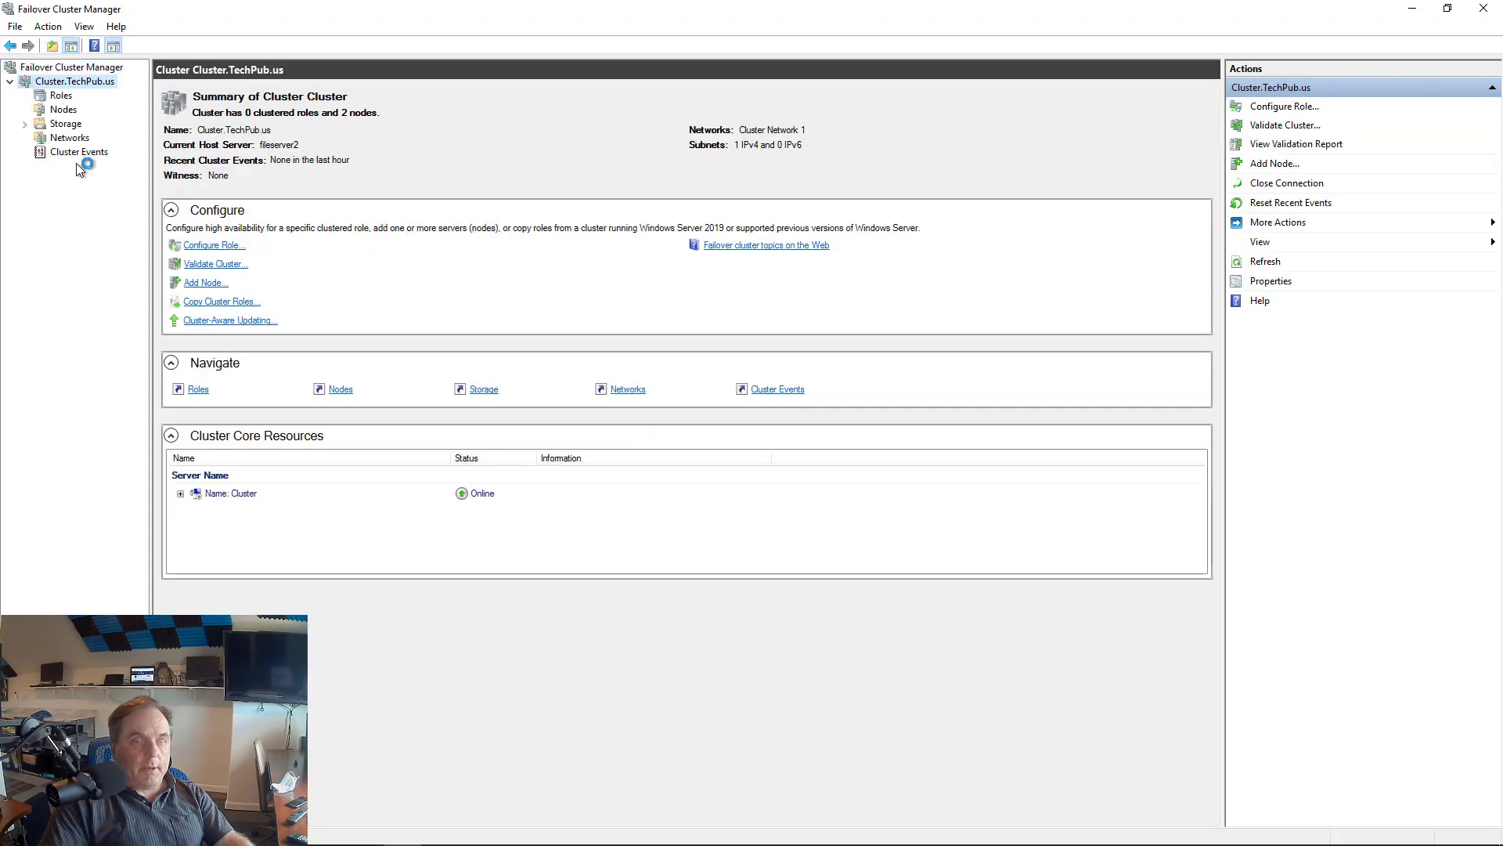
# Step: Check both nodes are Up and list Cluster Network 1's connections: FileServer1 192.168.21.114, fileserver2 192.168.21.115
pyautogui.click(57, 111)
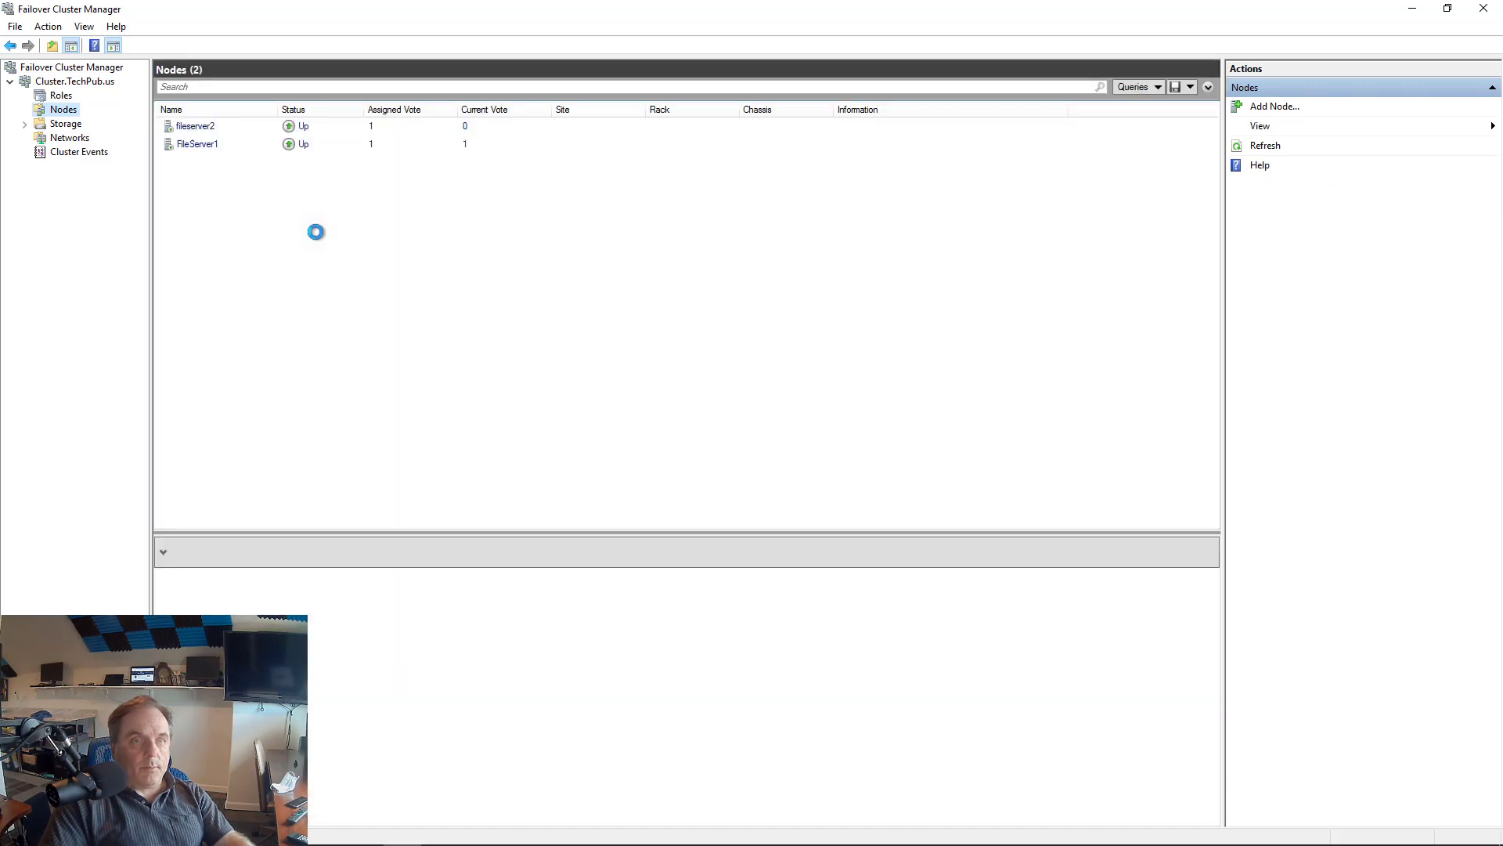
pyautogui.click(70, 138)
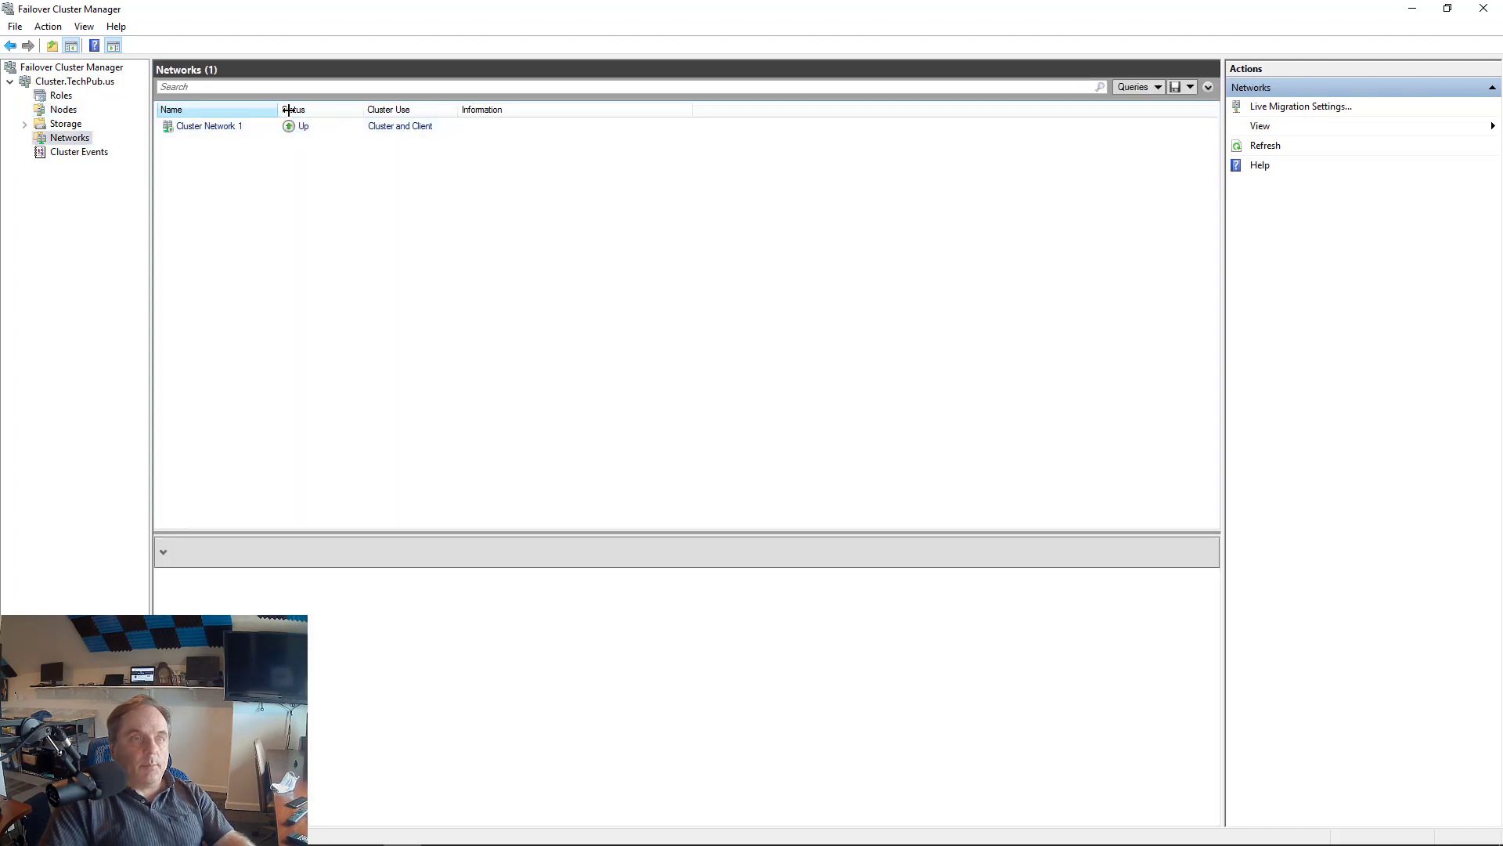
pyautogui.moveTo(302, 110); pyautogui.dragTo(327, 110)
pyautogui.click(222, 126)
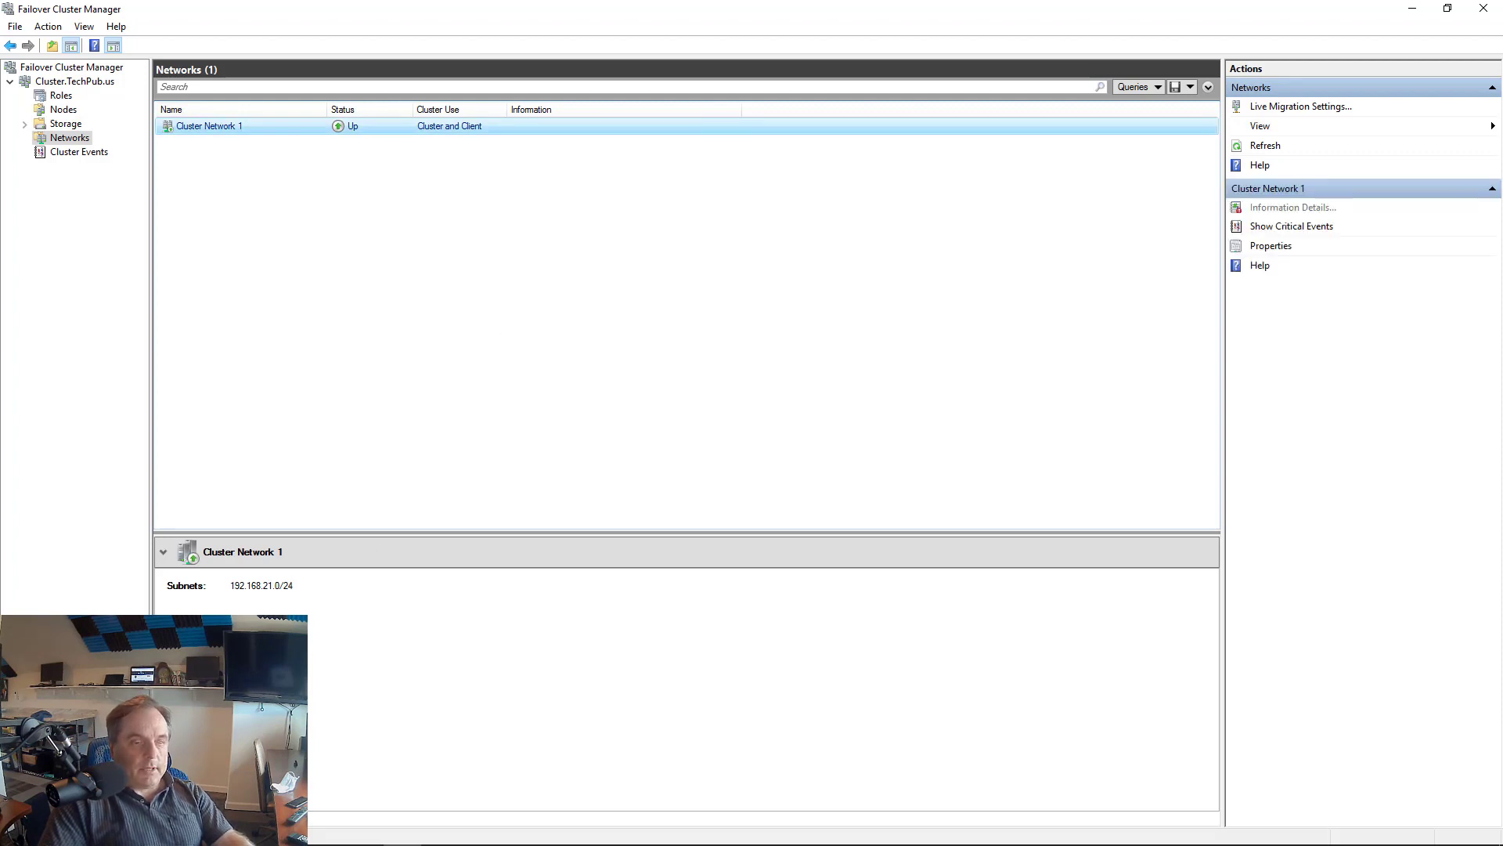
pyautogui.click(247, 817)
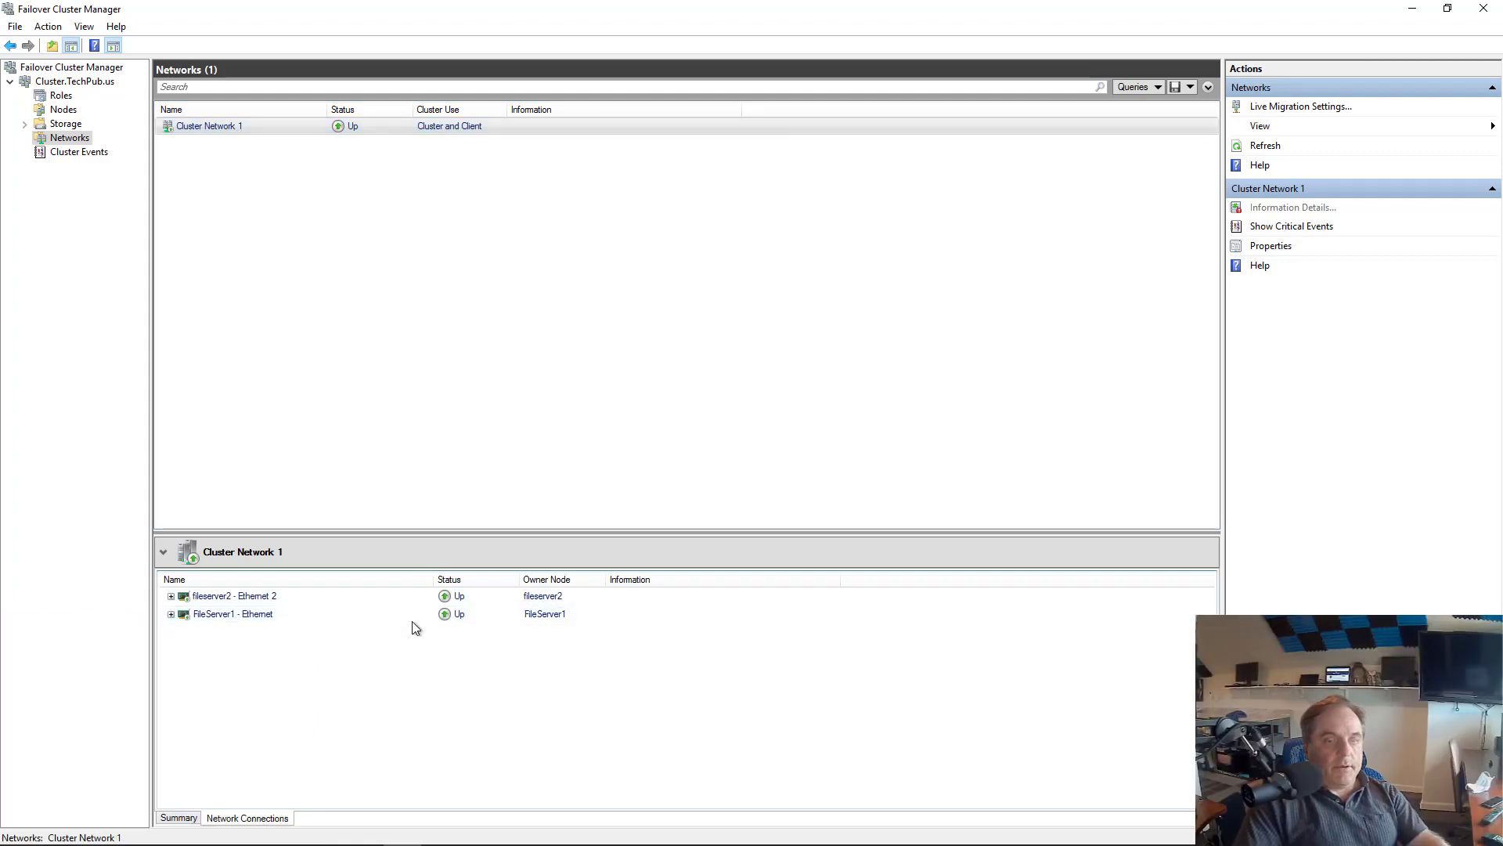
pyautogui.click(171, 597)
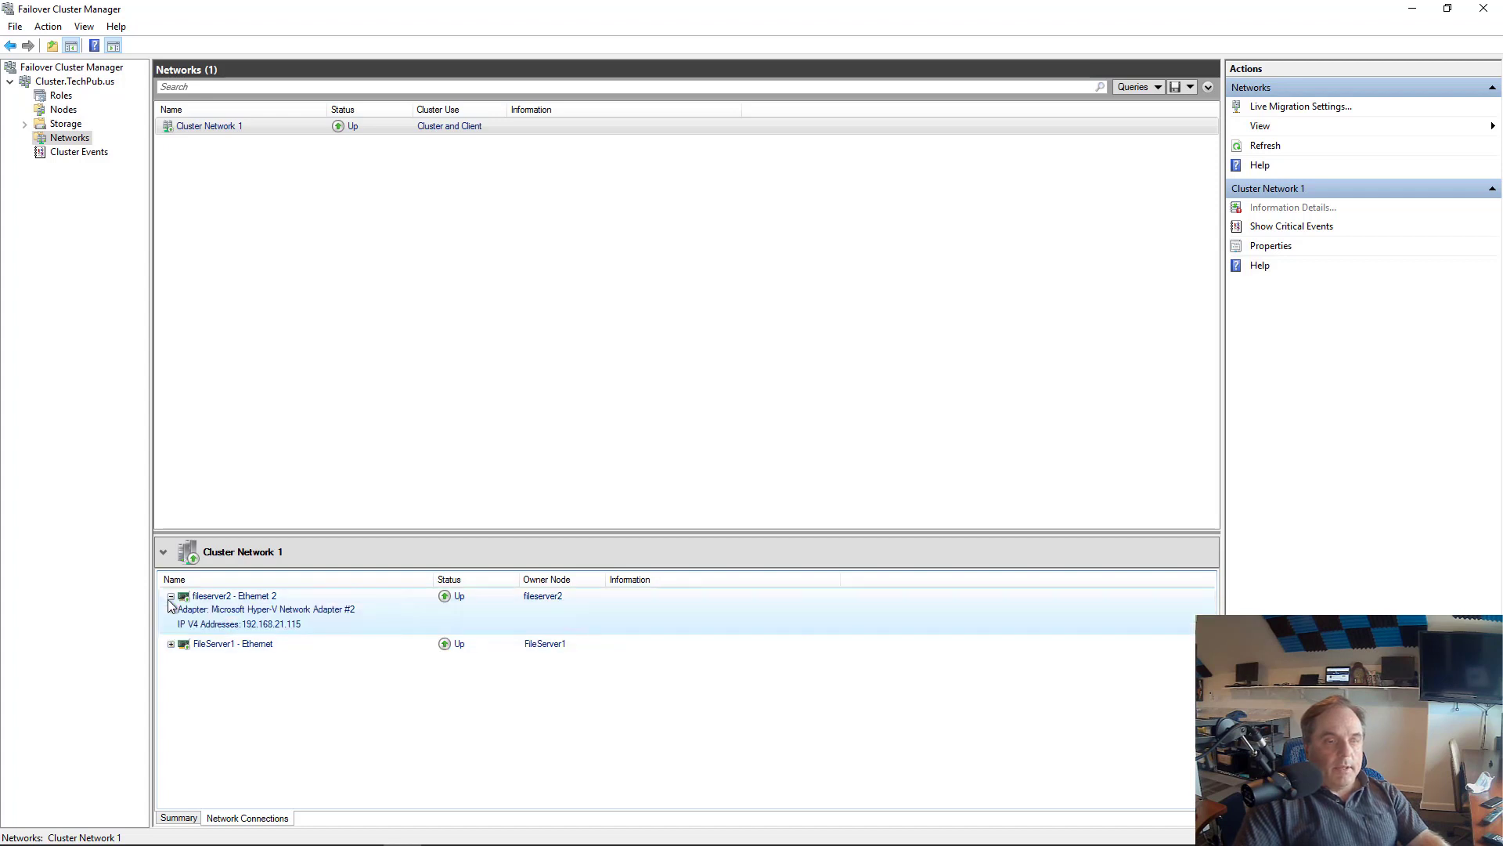
pyautogui.click(171, 644)
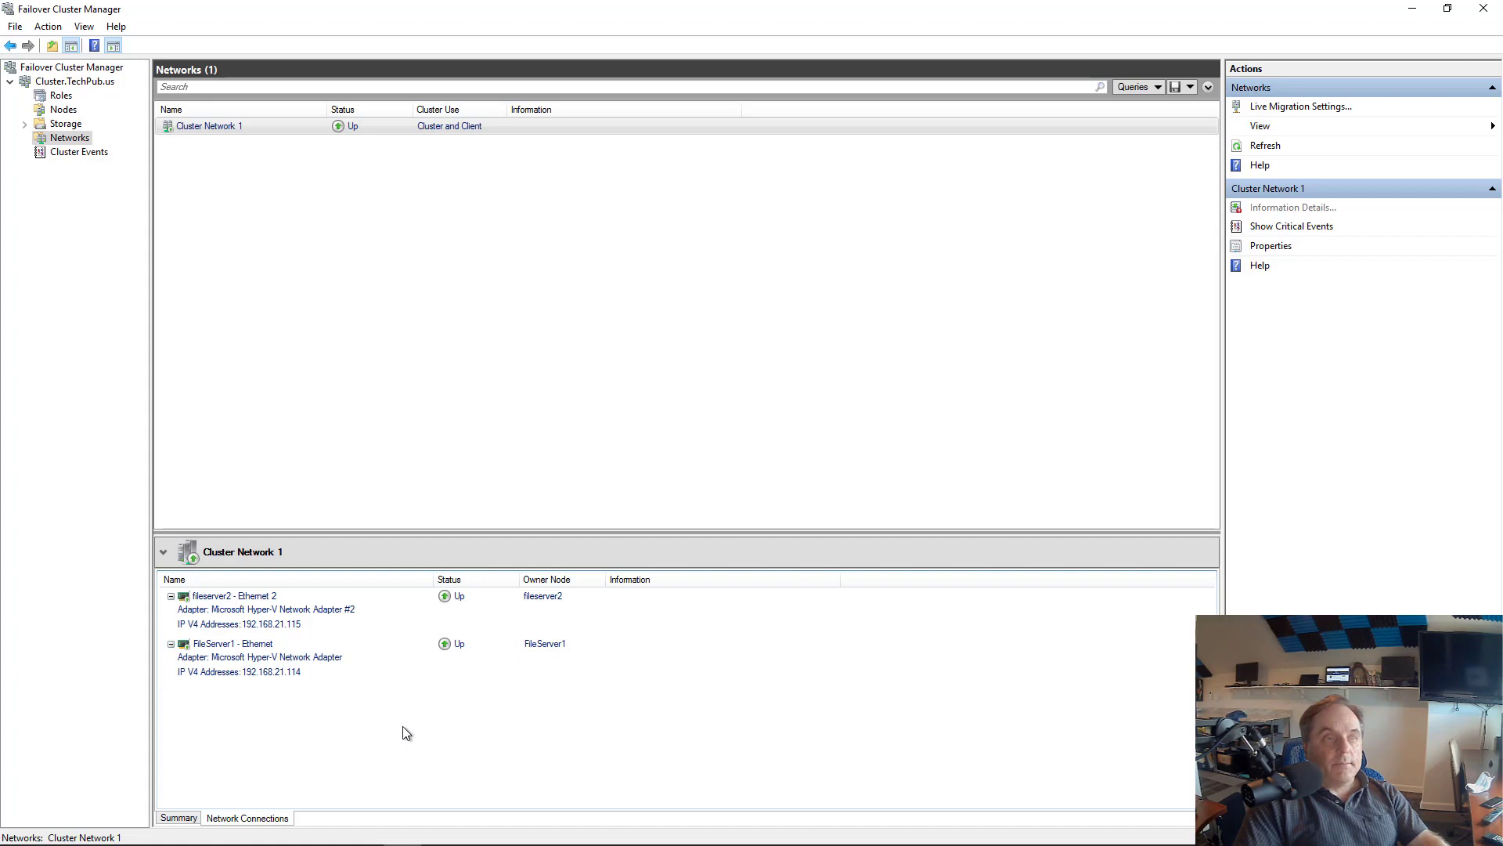
# Step: Review the empty Cluster Events and Roles, then view Storage > Disks, which lists no disks
pyautogui.click(108, 154)
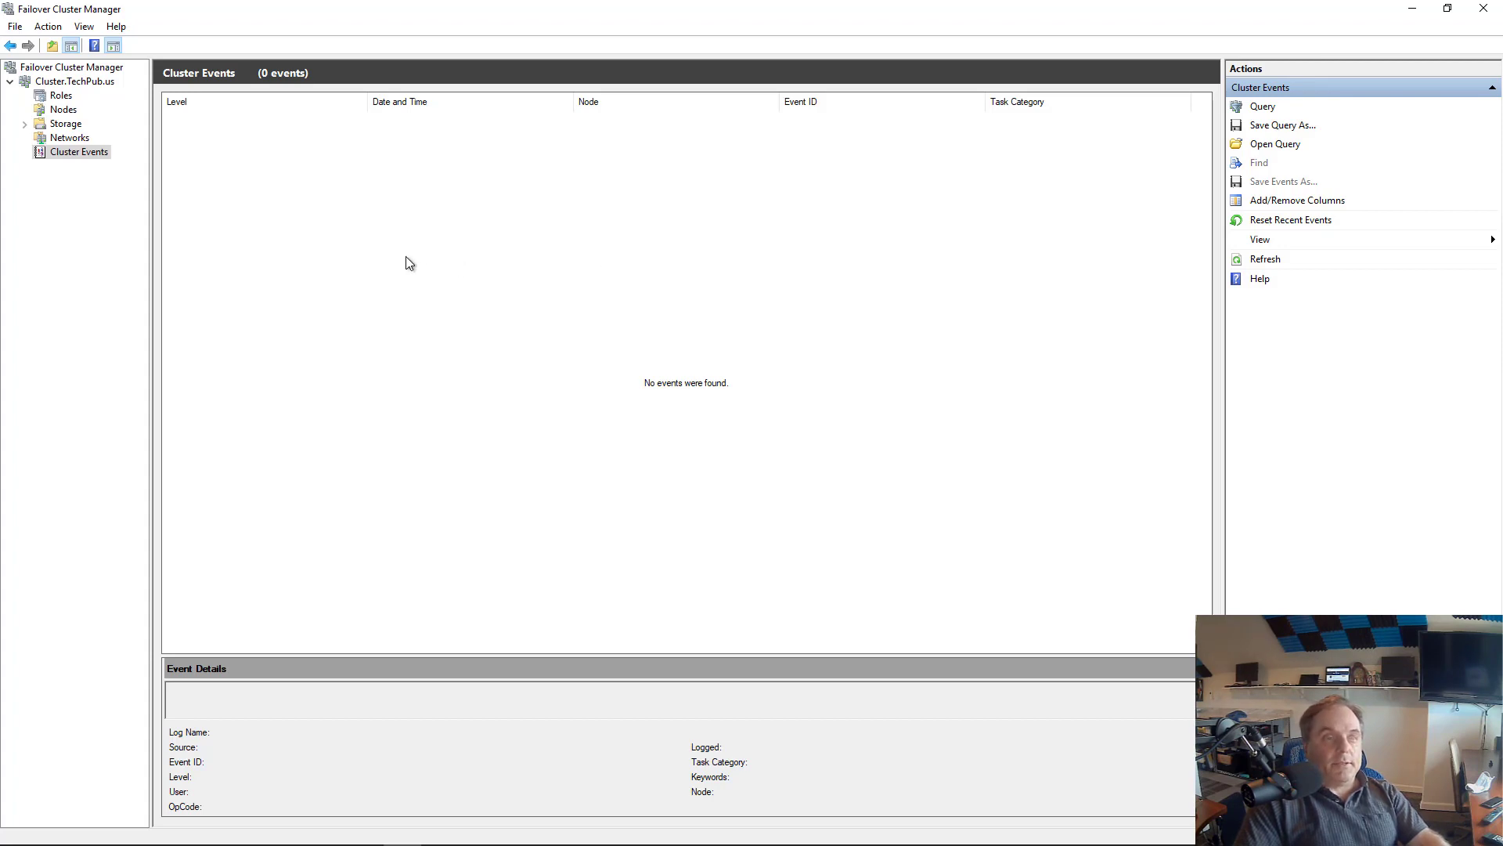
pyautogui.click(61, 95)
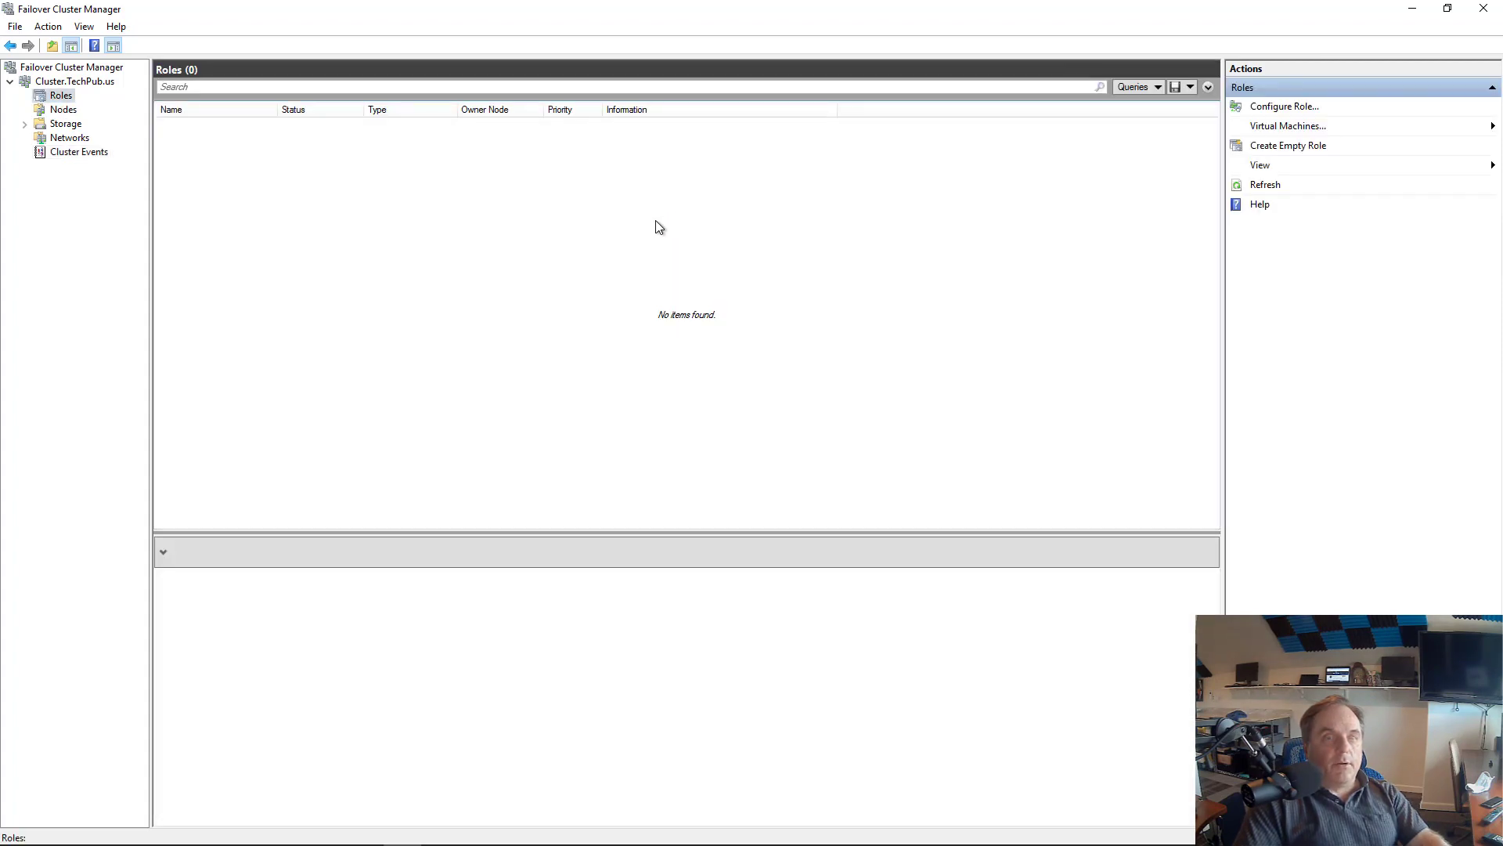
pyautogui.click(61, 125)
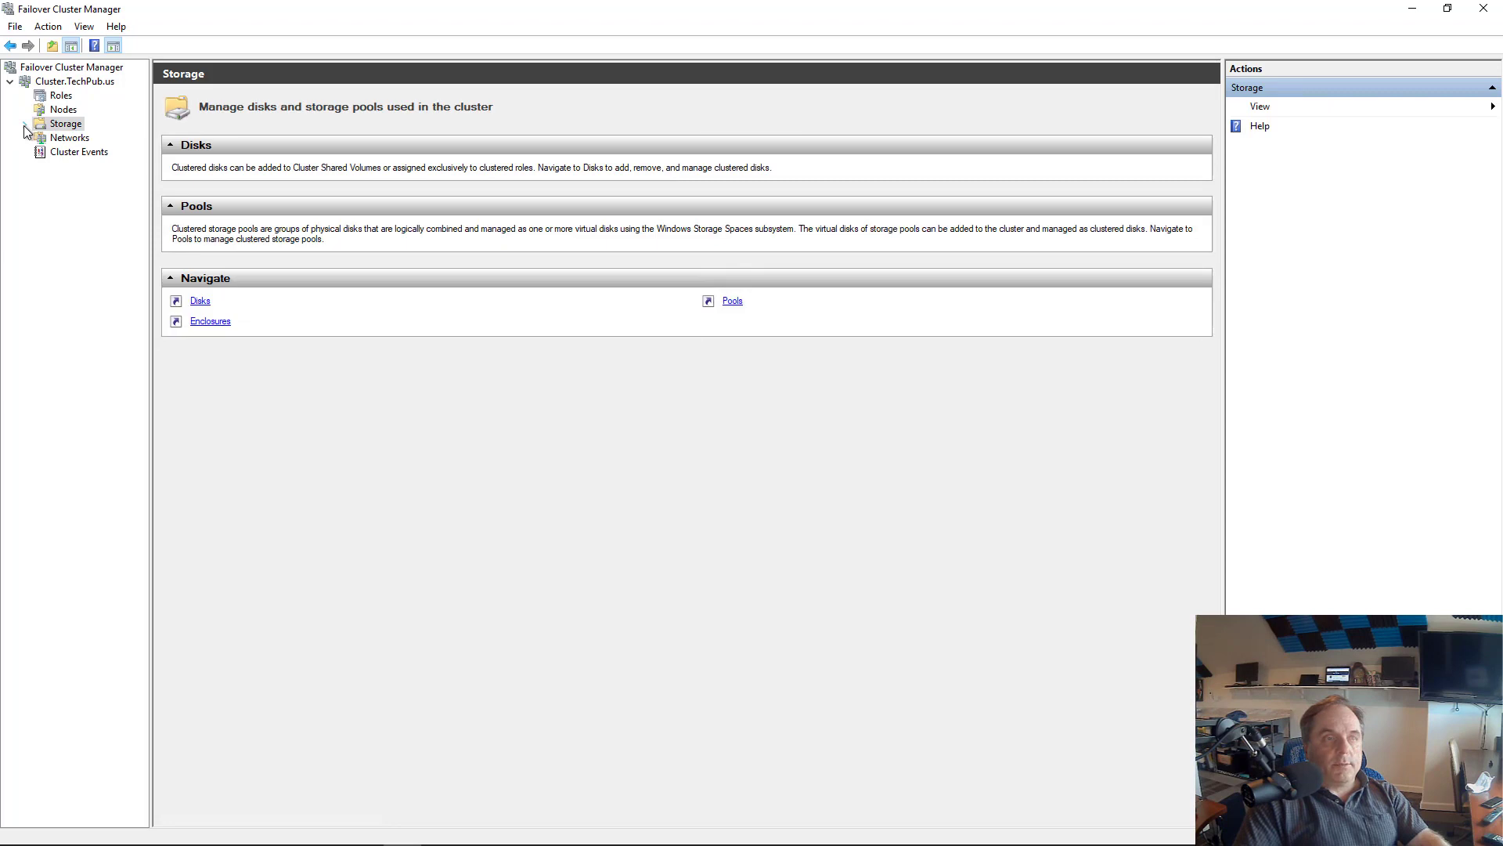
pyautogui.click(24, 124)
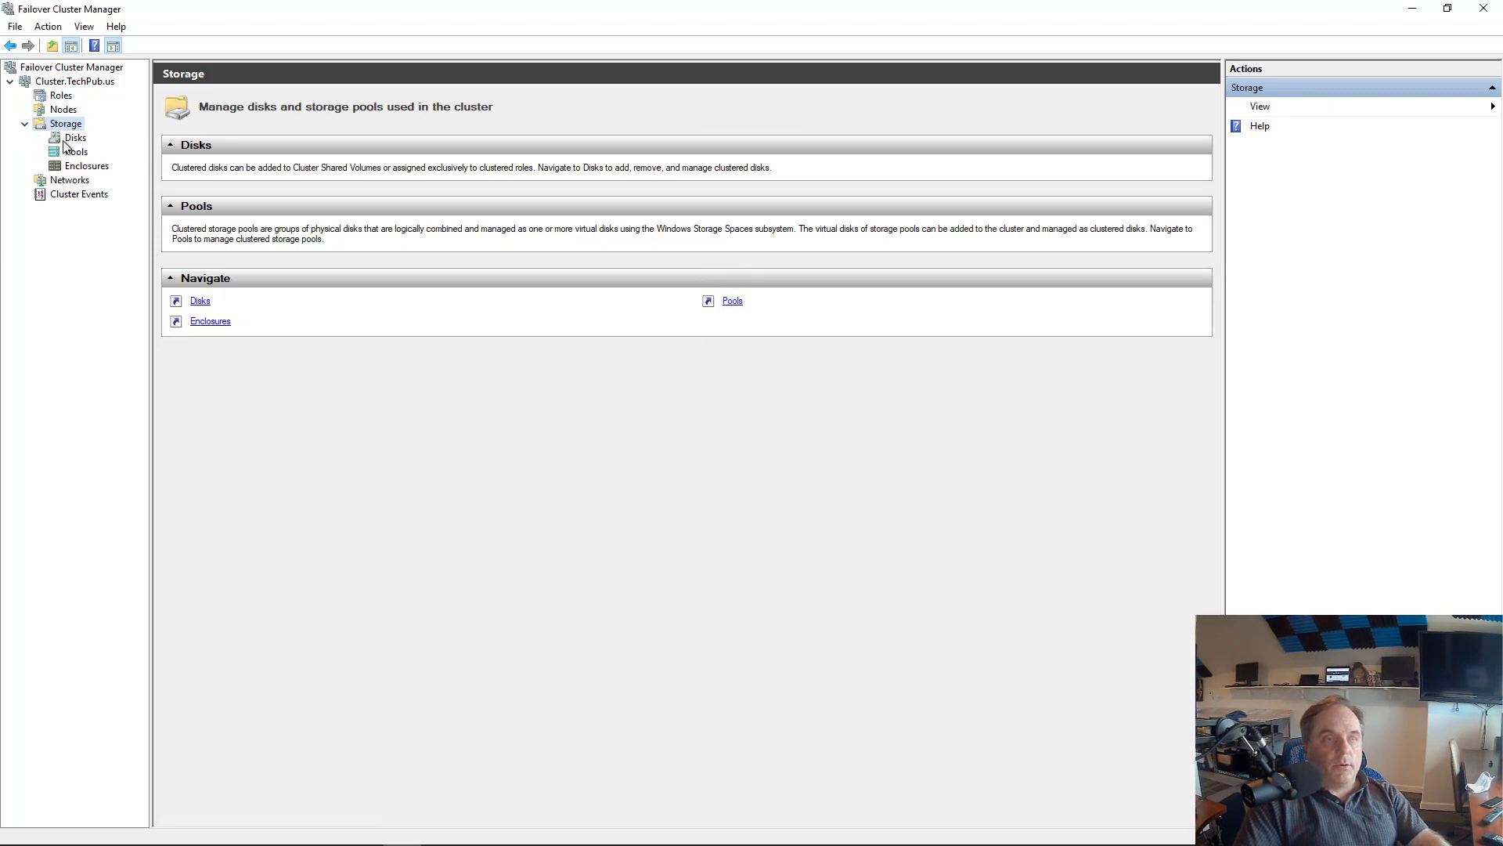
pyautogui.click(69, 138)
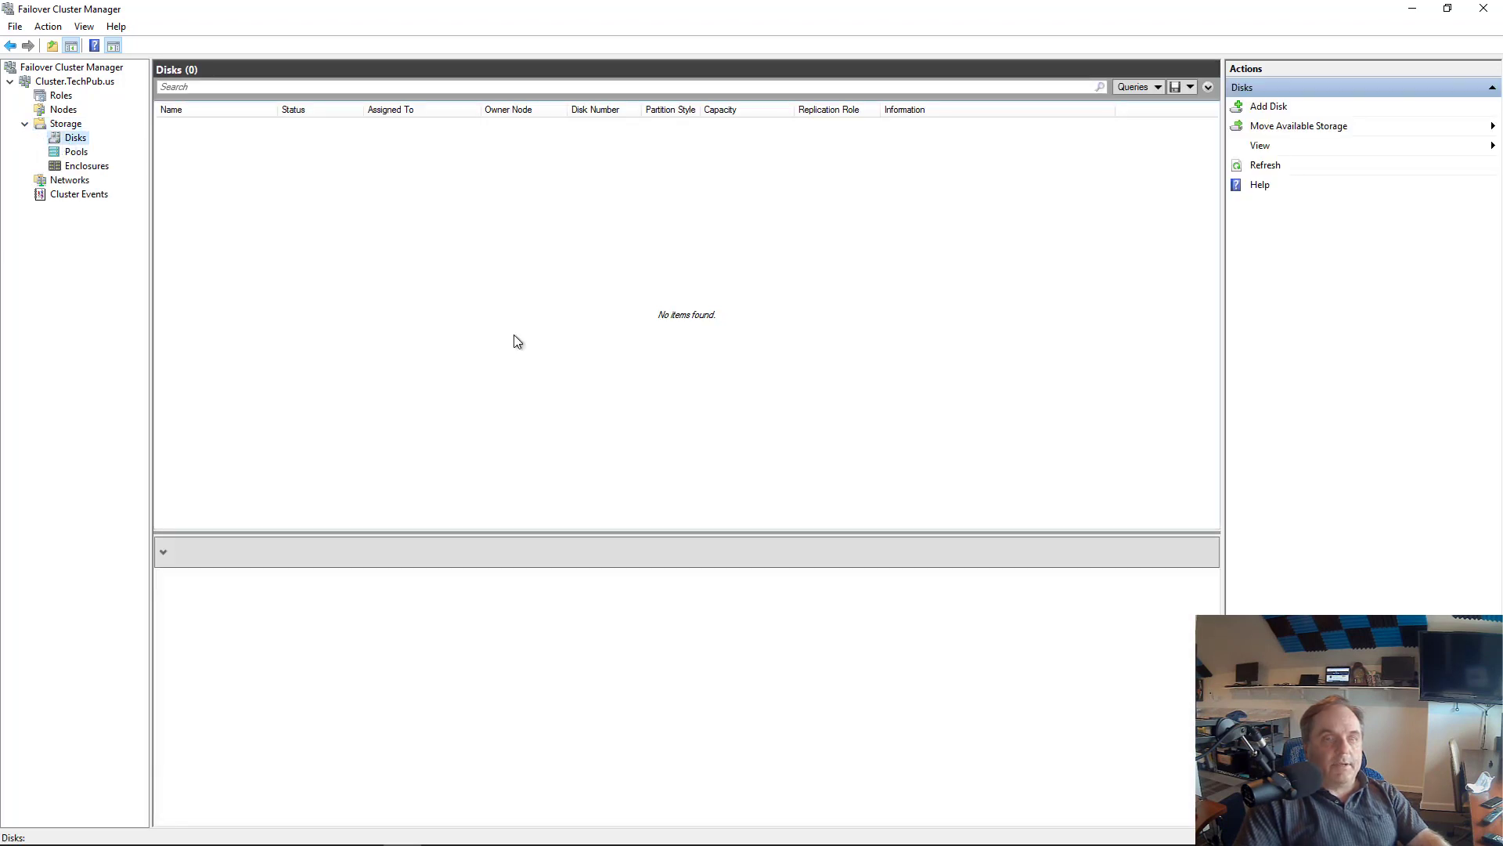